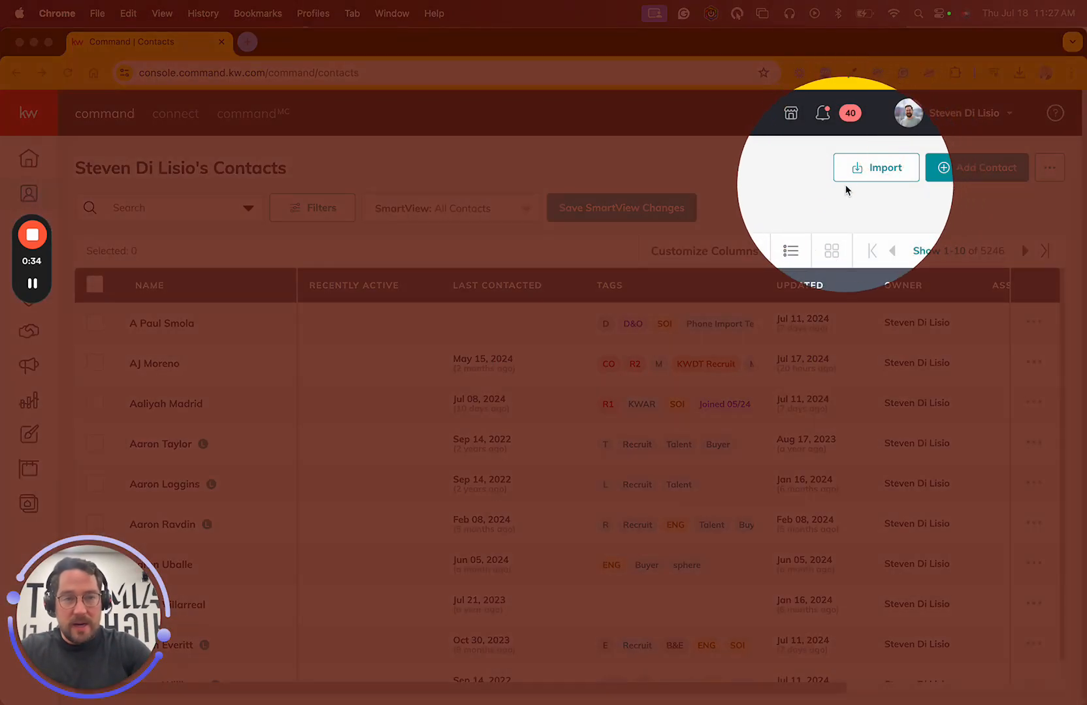
- Start a contact import and upload the 2A. Blank Starter Spreadsheet CSV file from the Downloads folder
left_click(874, 167)
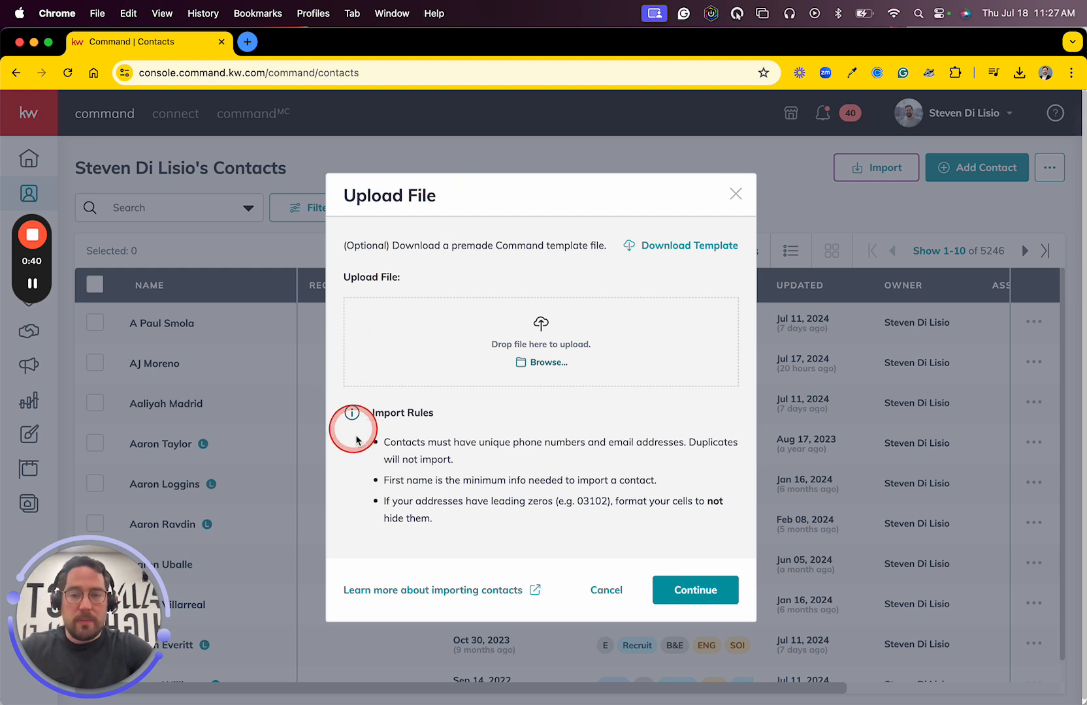
left_click_drag(344, 246, 621, 248)
left_click(540, 314)
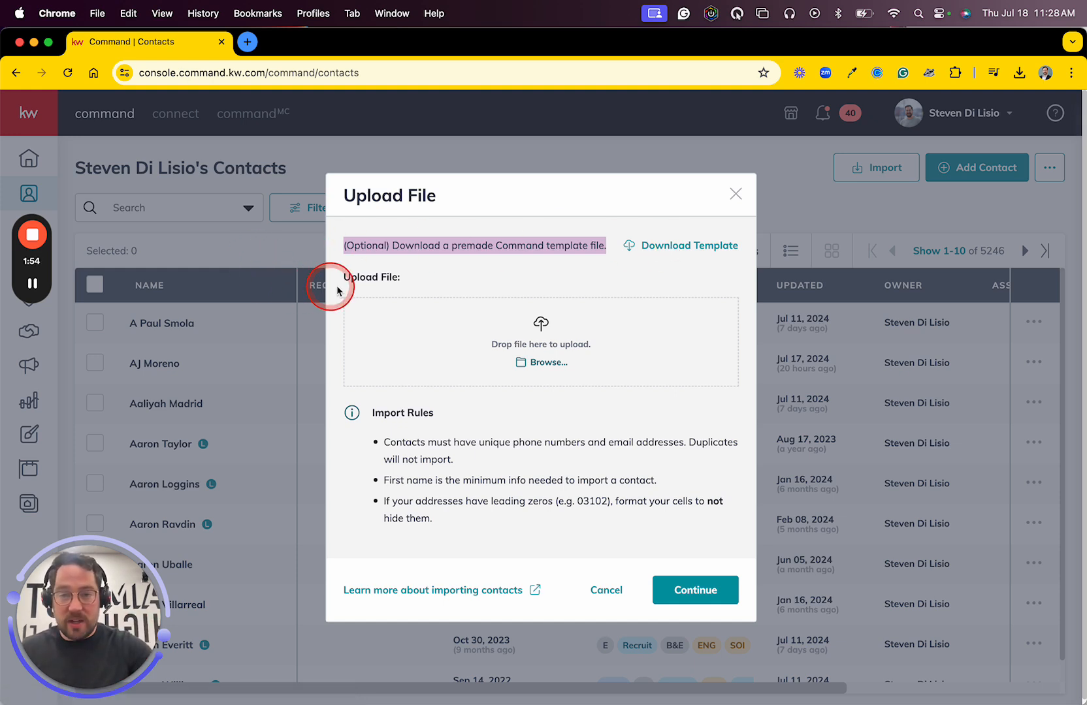
left_click_drag(343, 277, 444, 288)
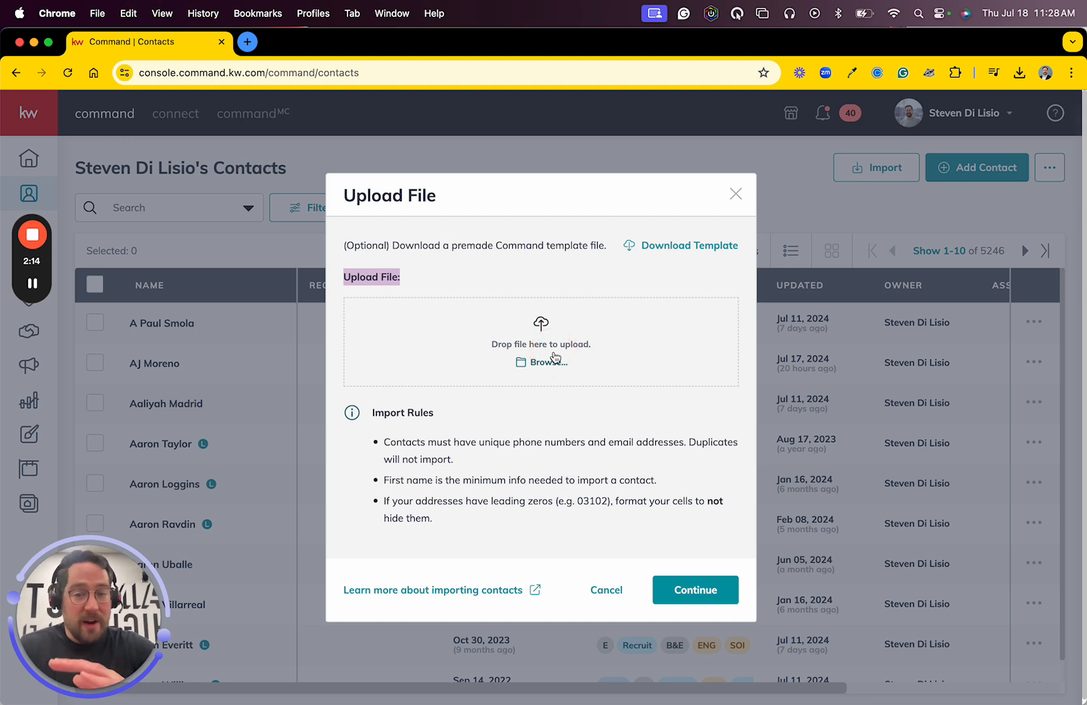
left_click(535, 432)
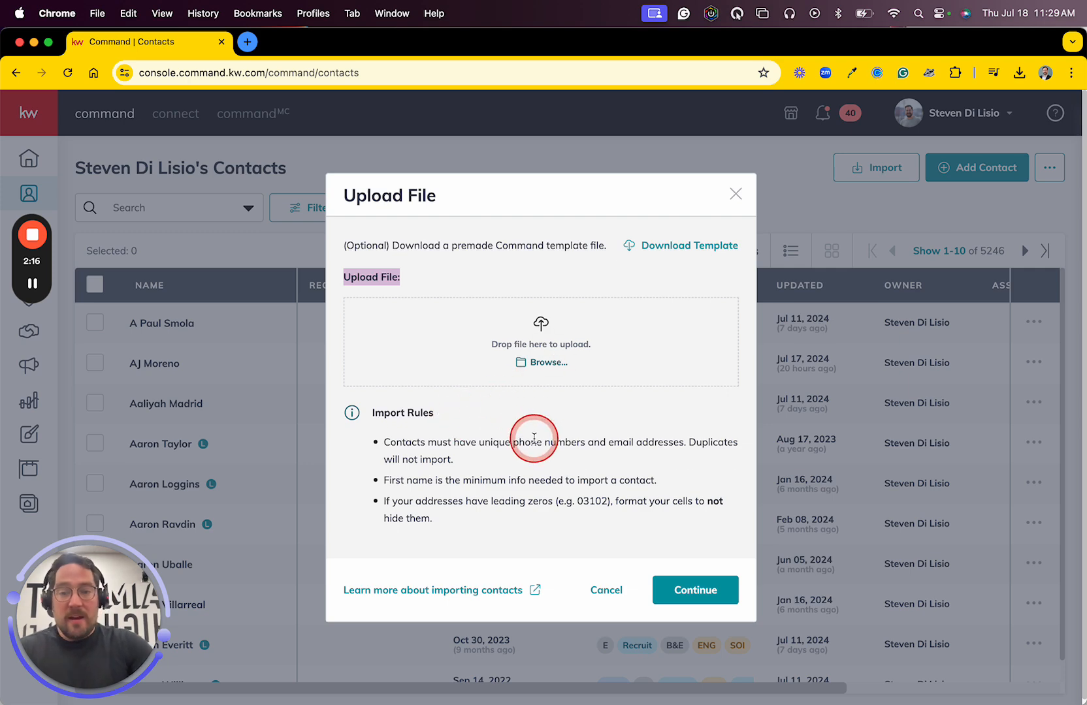
left_click(548, 364)
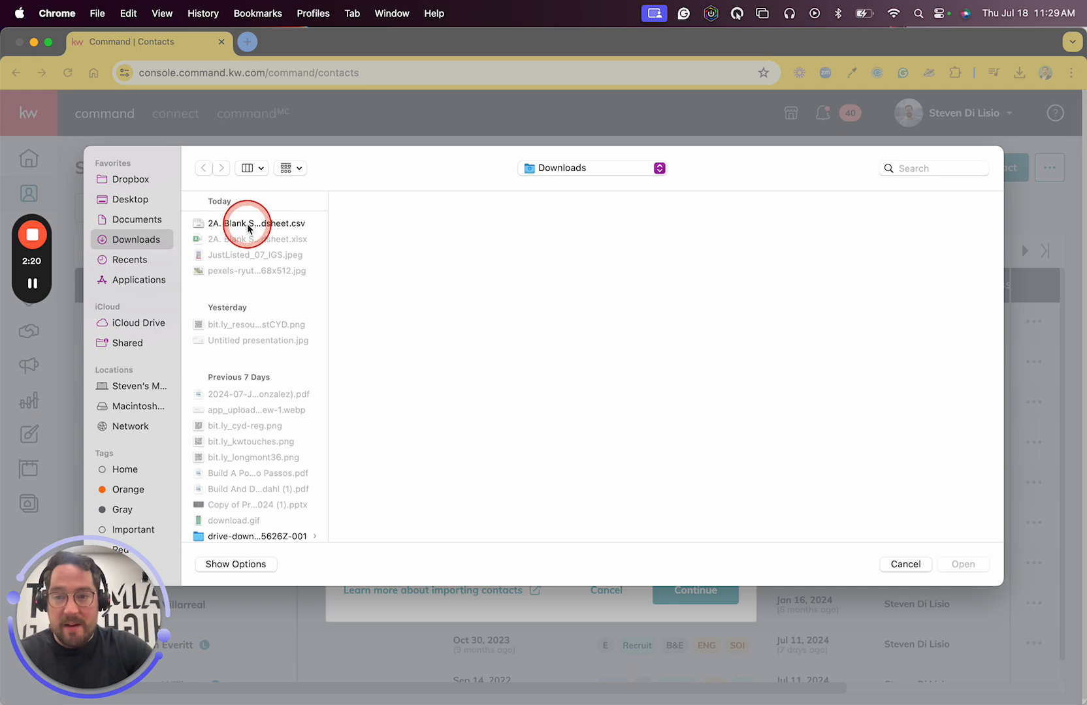
left_click(253, 225)
left_click(963, 564)
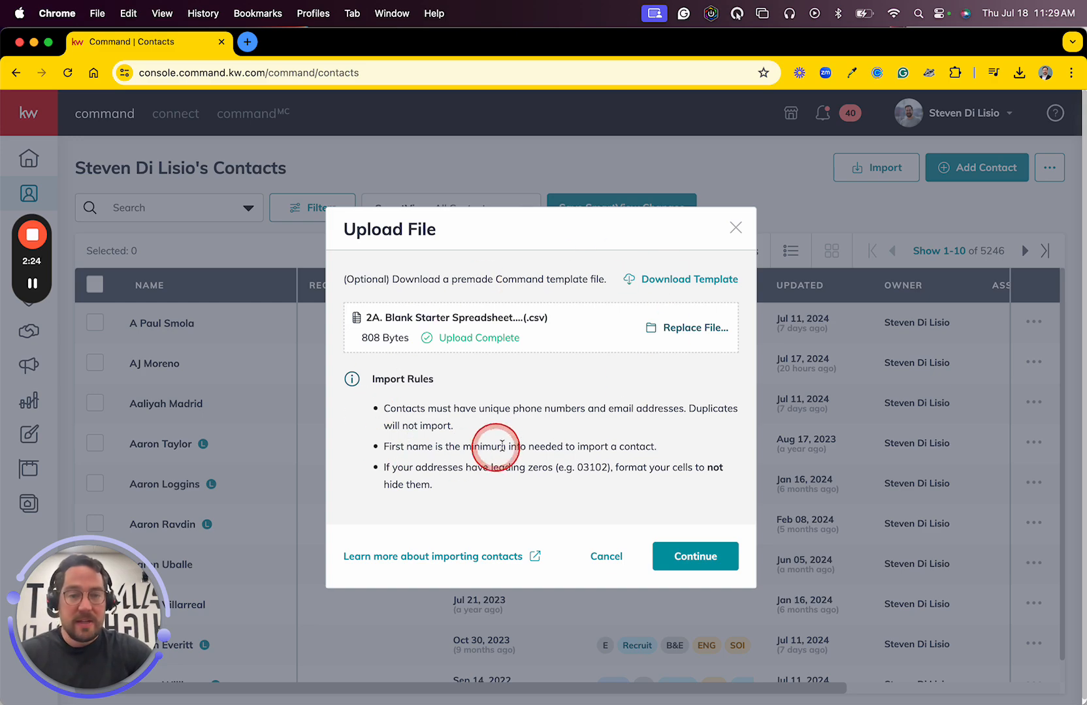
- Switch to the 2A. Blank Starter Spreadsheet in Excel and examine the column headings in its first row
key("ctrl+Up")
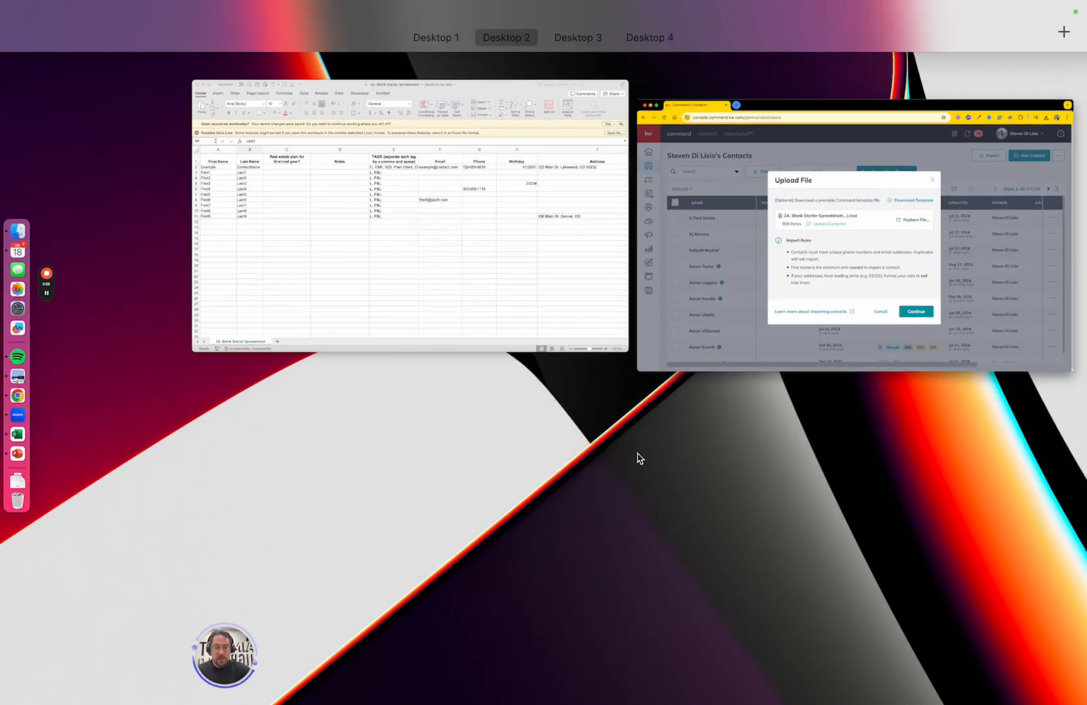
left_click(445, 288)
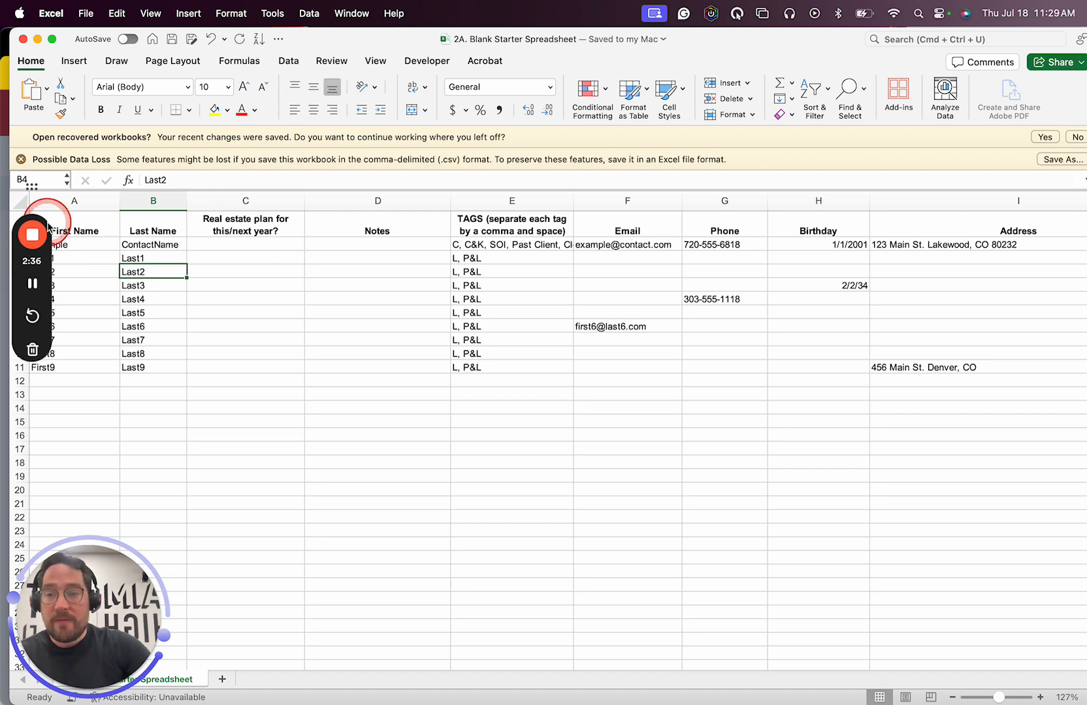
left_click_drag(32, 187, 23, 329)
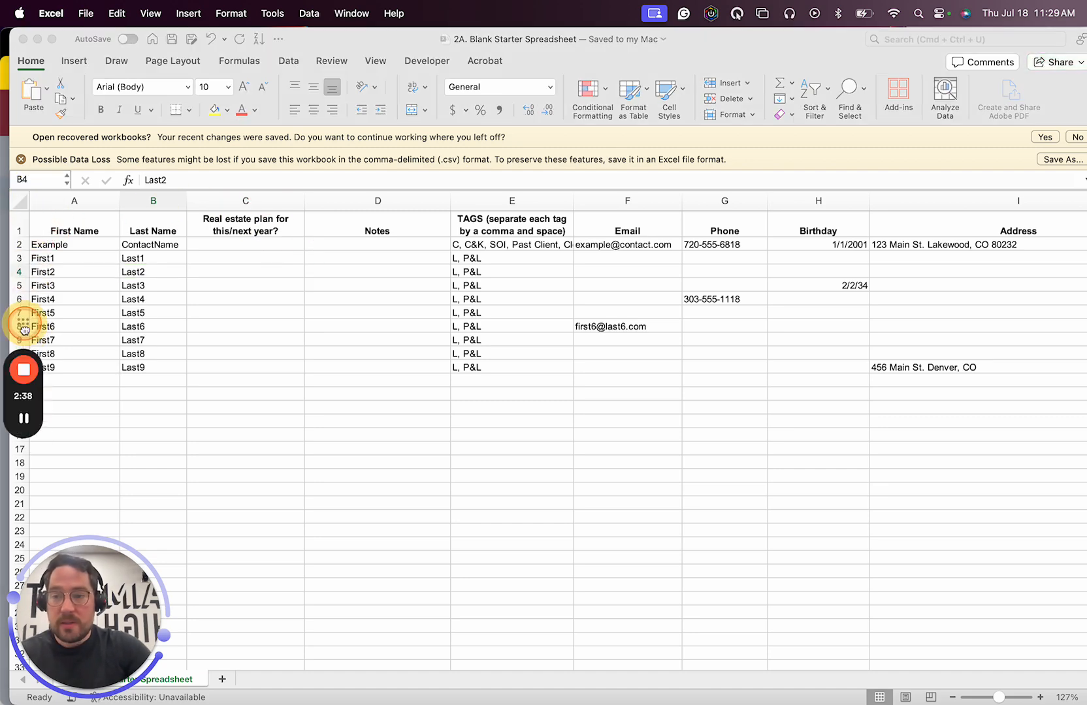
left_click(20, 218)
left_click(18, 225)
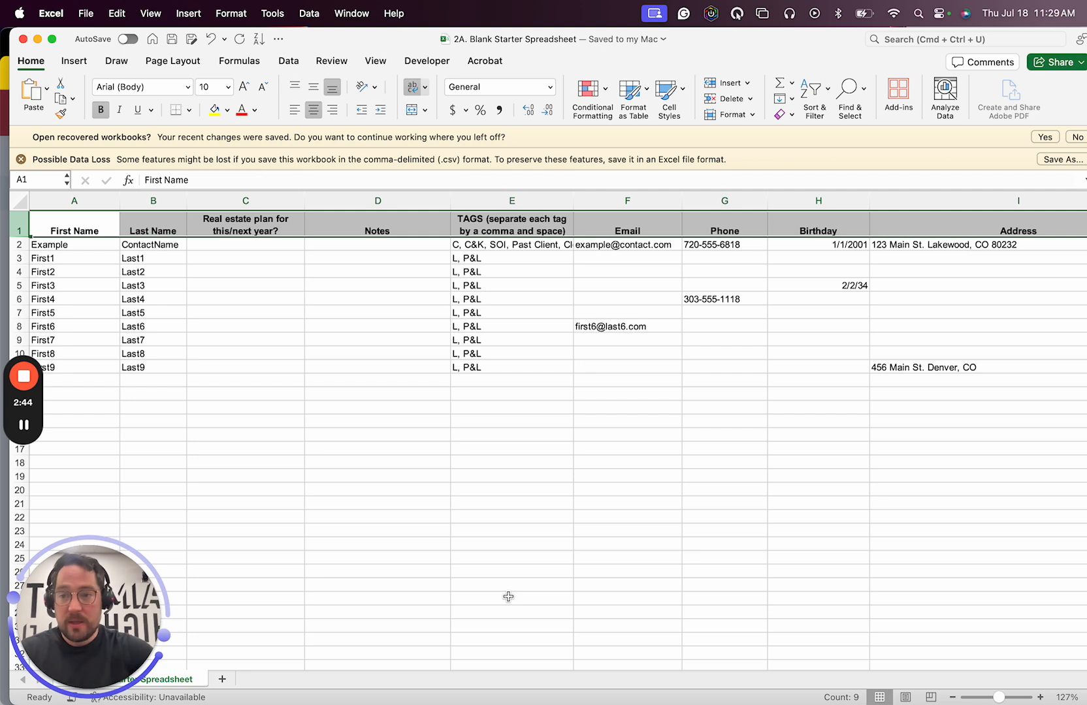
left_click(79, 232)
left_click(157, 226)
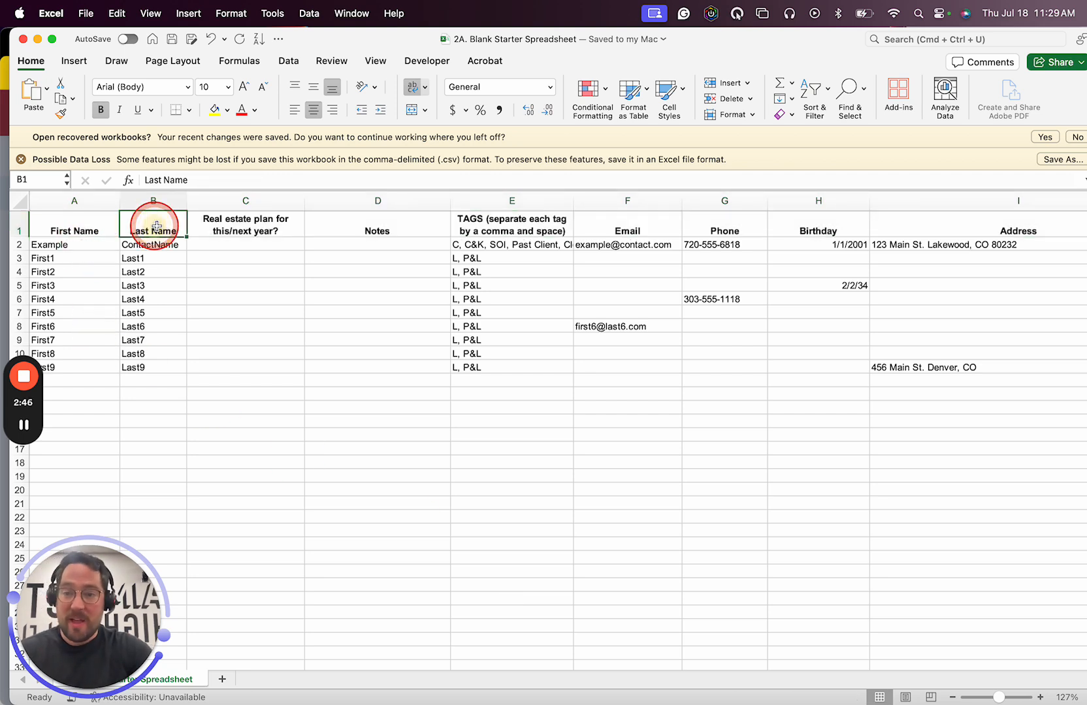
left_click(376, 222)
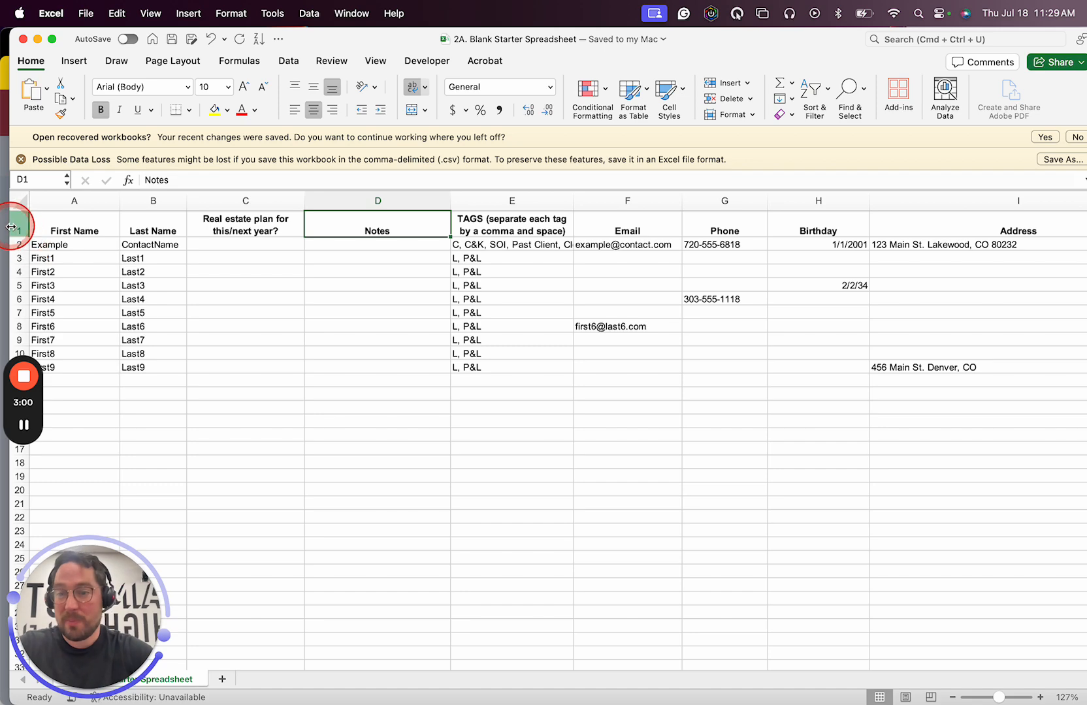
- Return to the contact import in Chrome and proceed with the uploaded file to field matching
key("ctrl+Up")
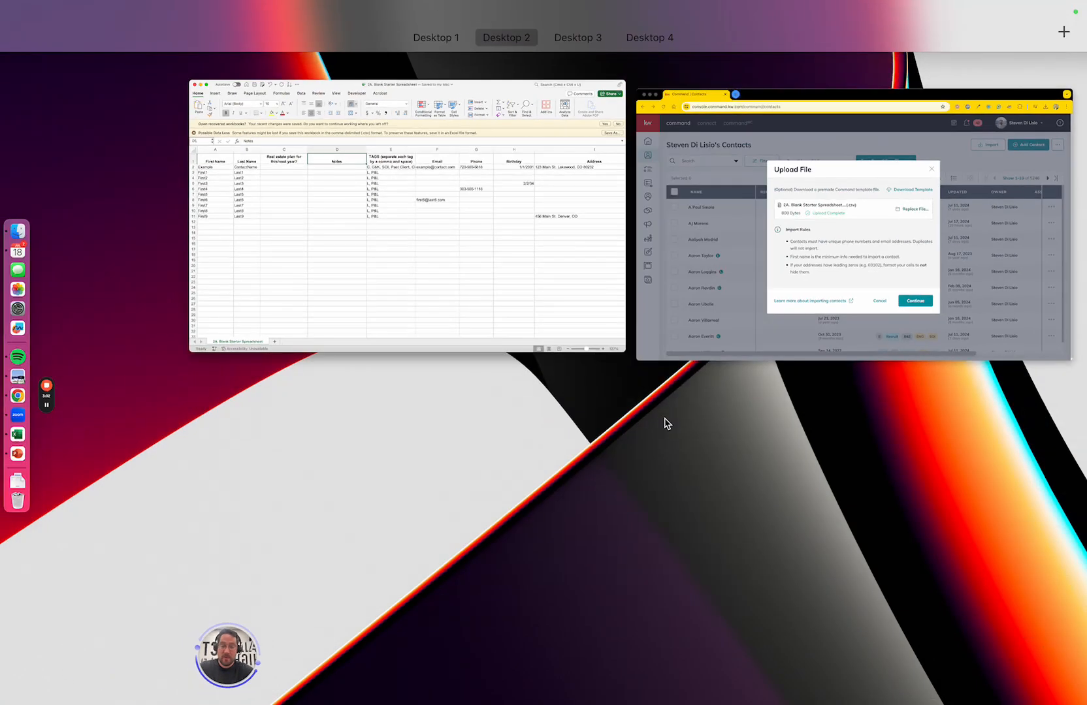
left_click(834, 189)
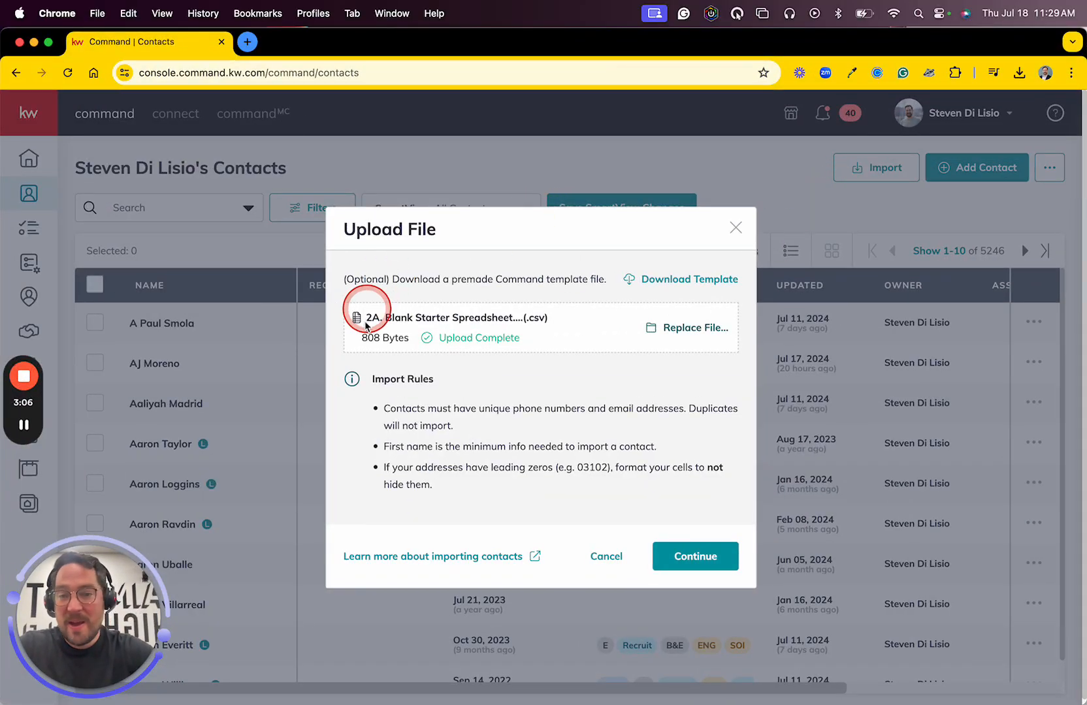
left_click(705, 560)
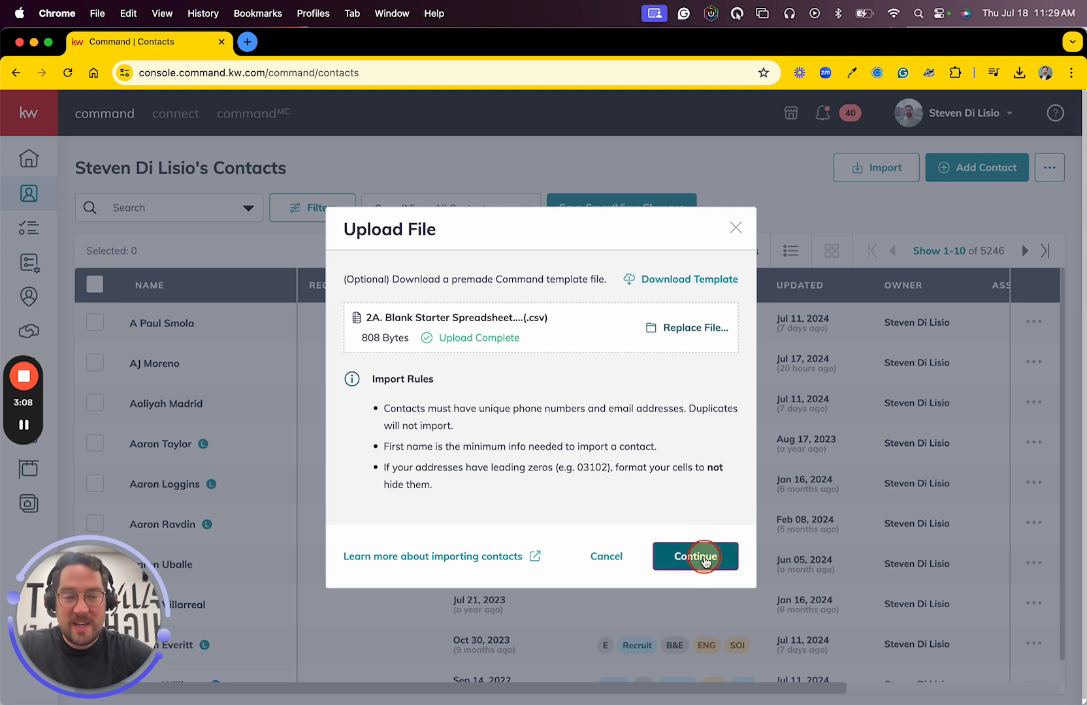
- Match the file's First Name and Last Name columns to the Command fields First Name and Last Name
scroll(468, 391, "down", 3)
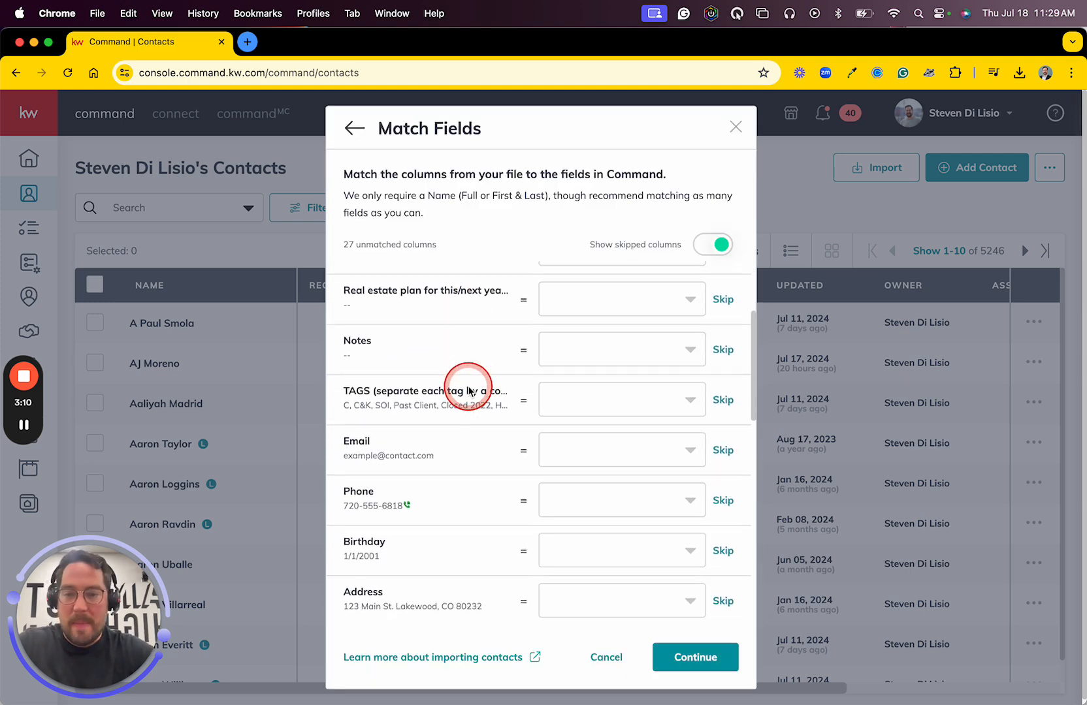
scroll(468, 390, "down", 2)
scroll(468, 390, "up", 5)
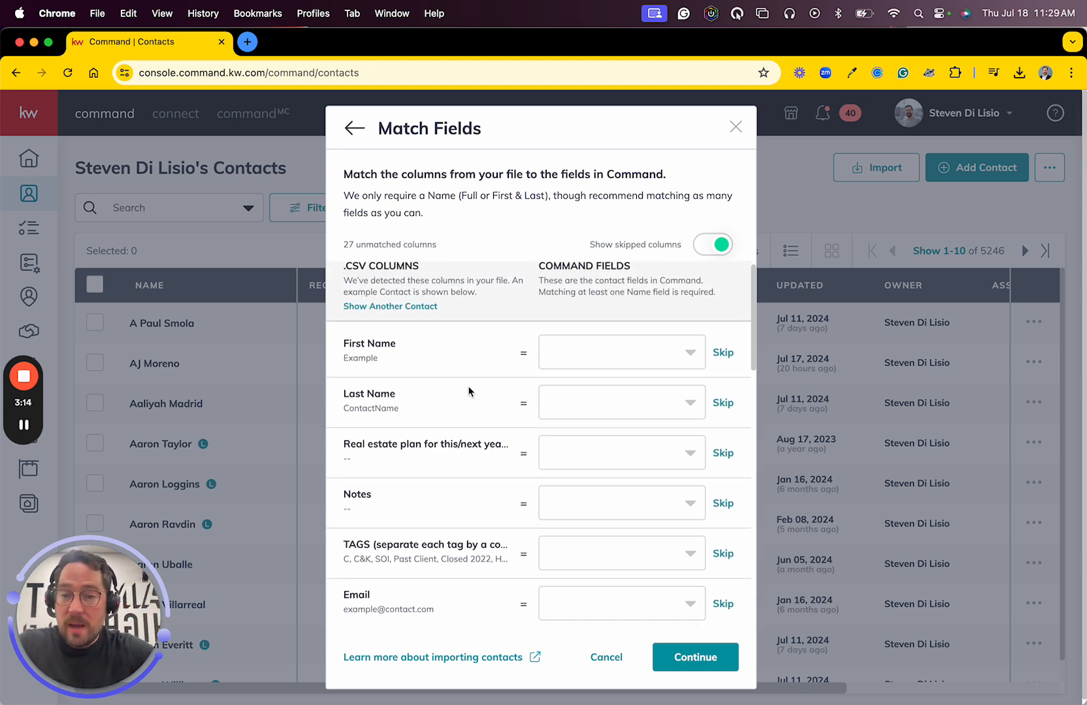
scroll(441, 361, "up", 1)
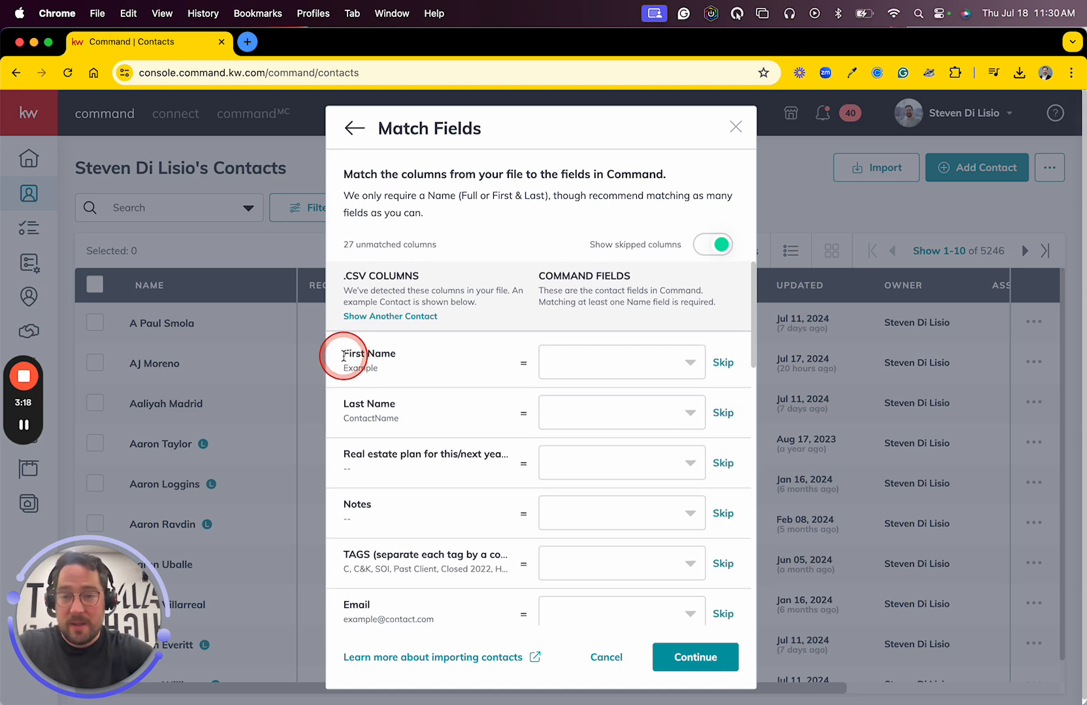
left_click_drag(343, 356, 418, 357)
left_click(583, 366)
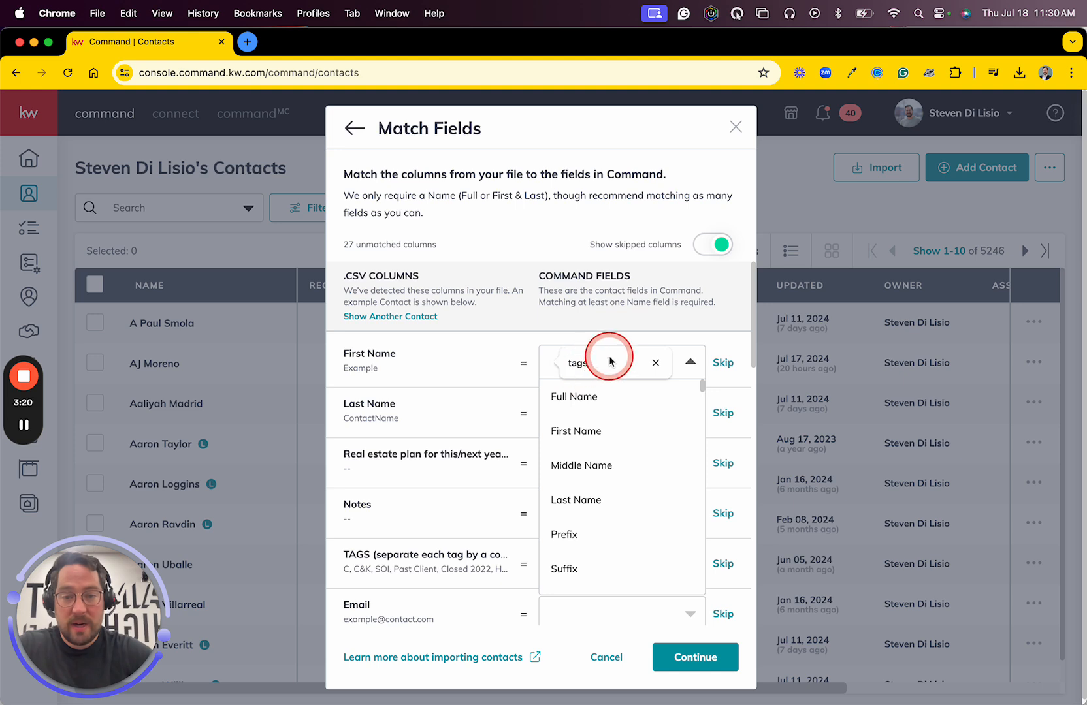
left_click(576, 431)
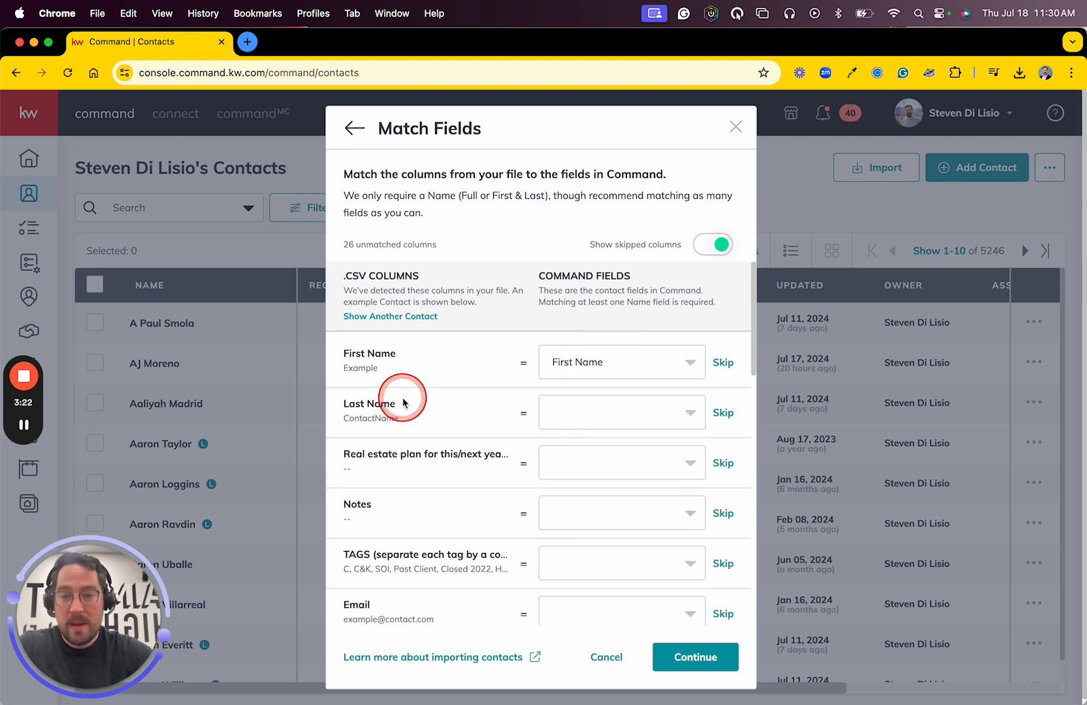
left_click(592, 397)
left_click(583, 481)
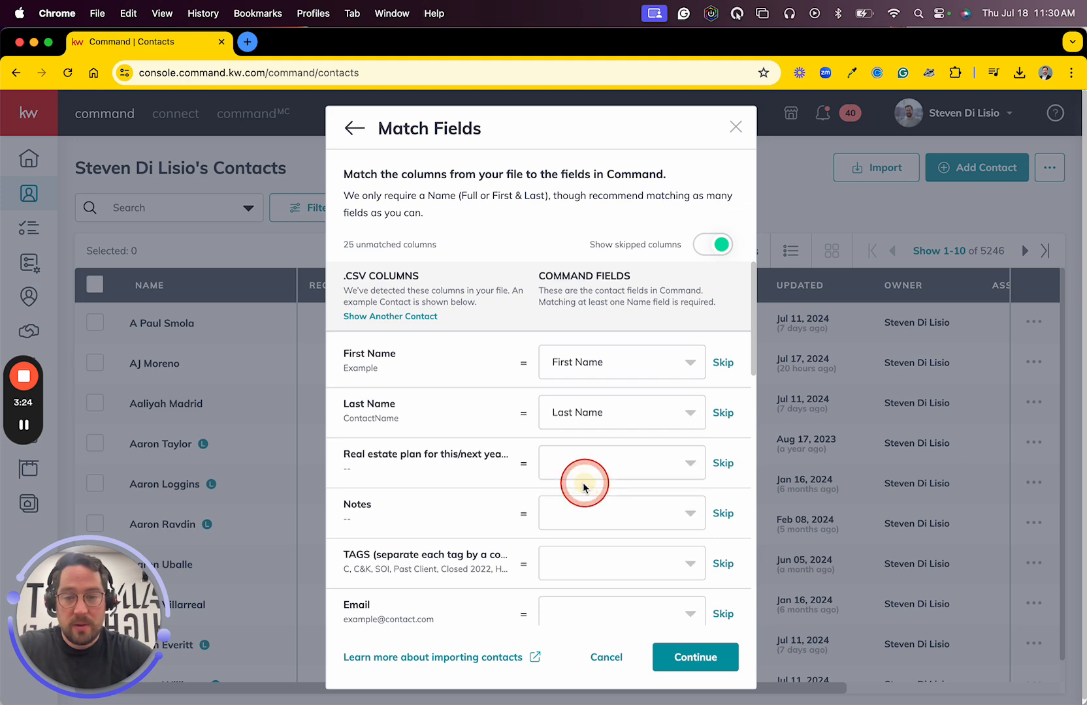
- Match both the real estate plan column and the Notes column to the Command field Notes
scroll(412, 462, "down", 3)
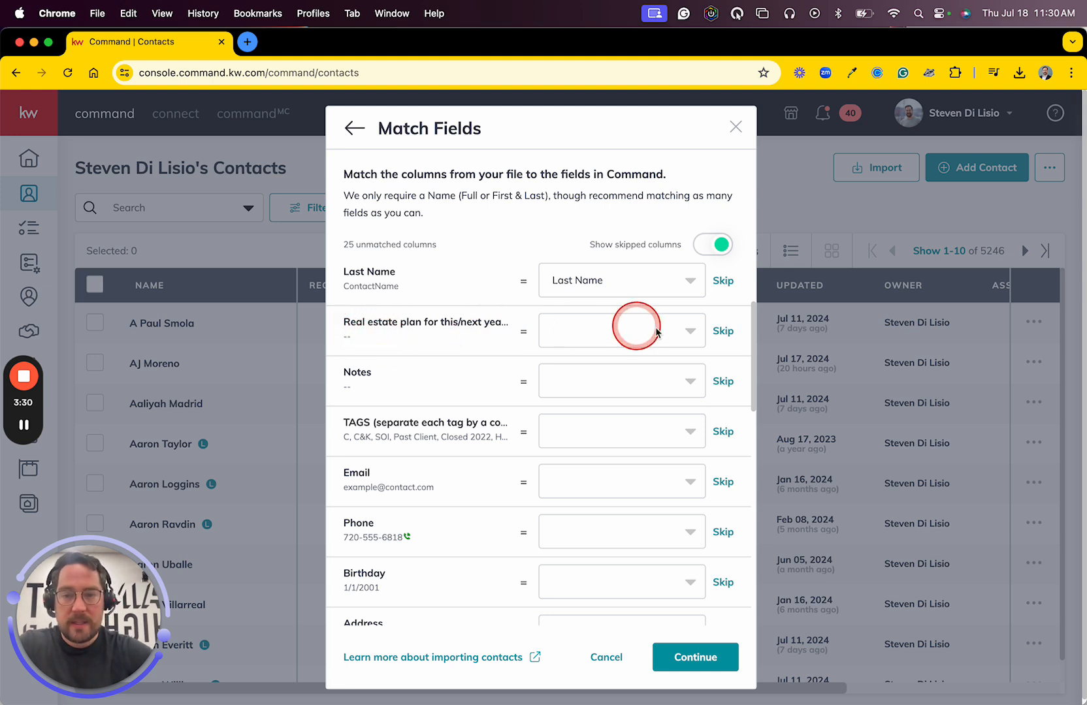
left_click(576, 334)
type("n")
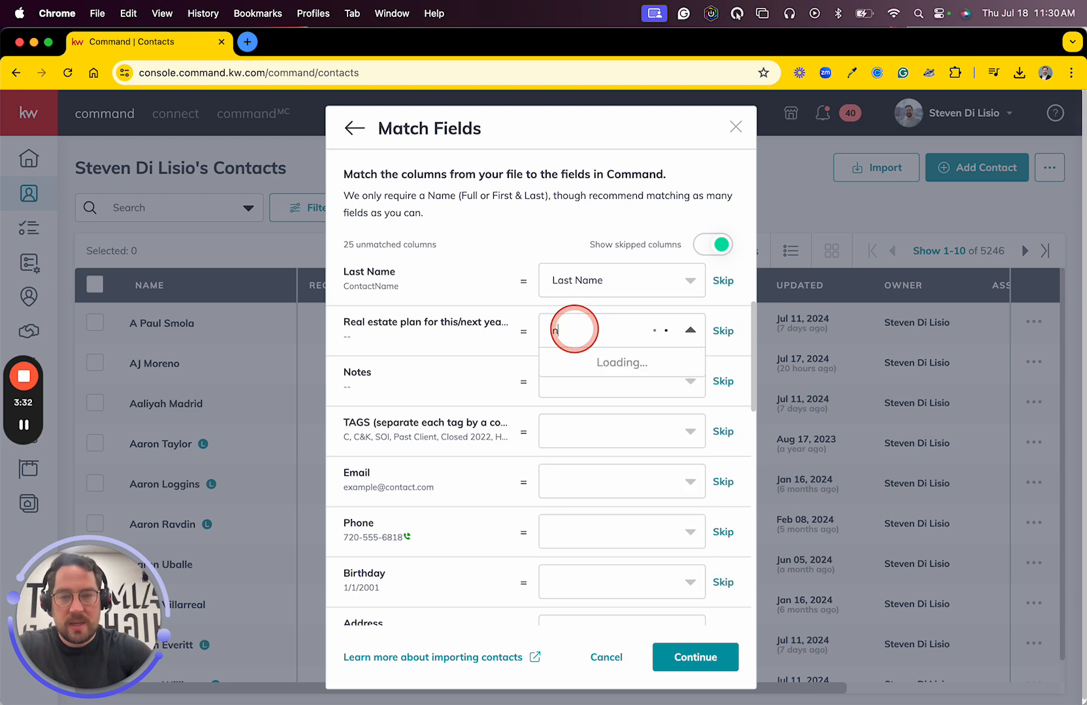
type("ots")
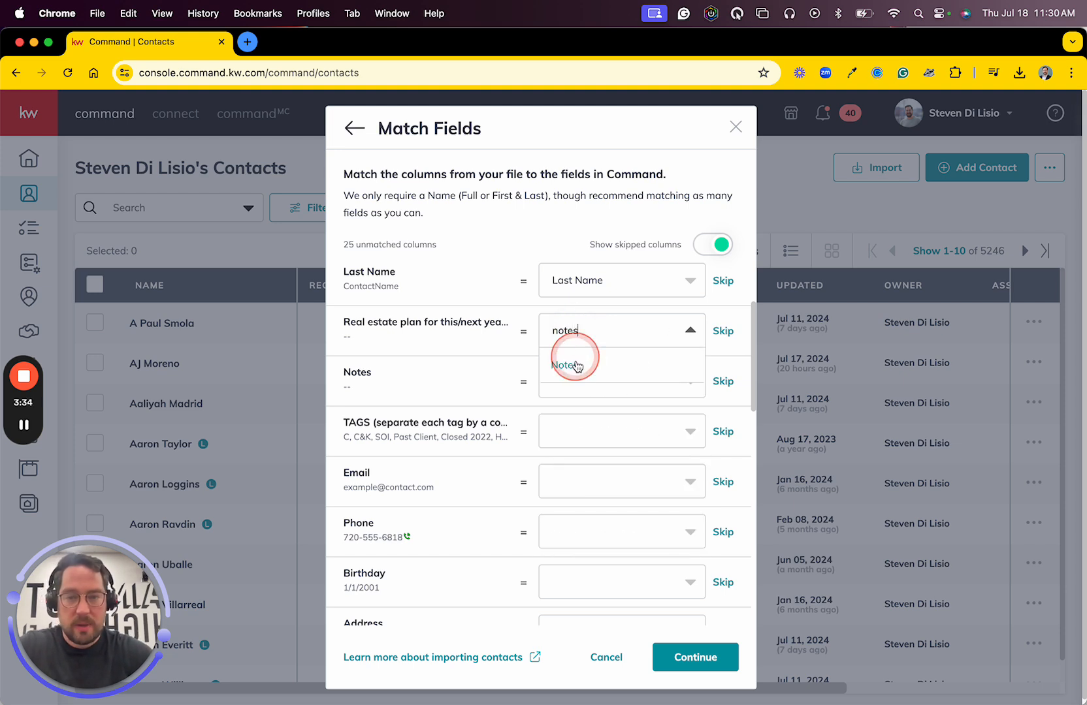
left_click(574, 366)
left_click(565, 391)
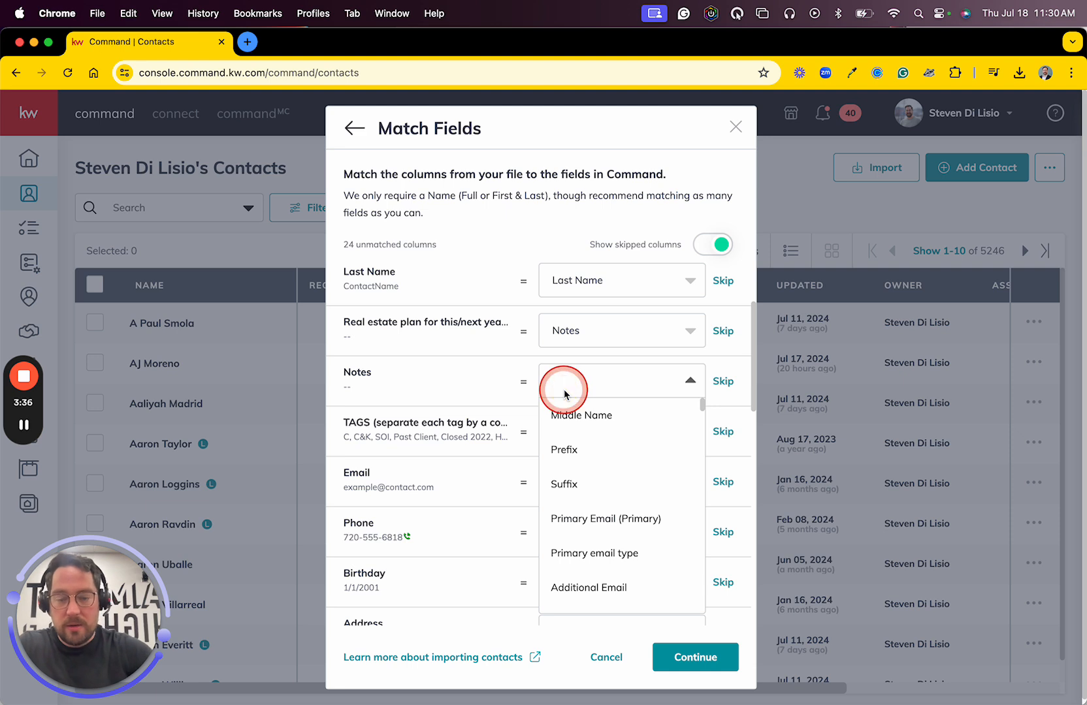
type("notes")
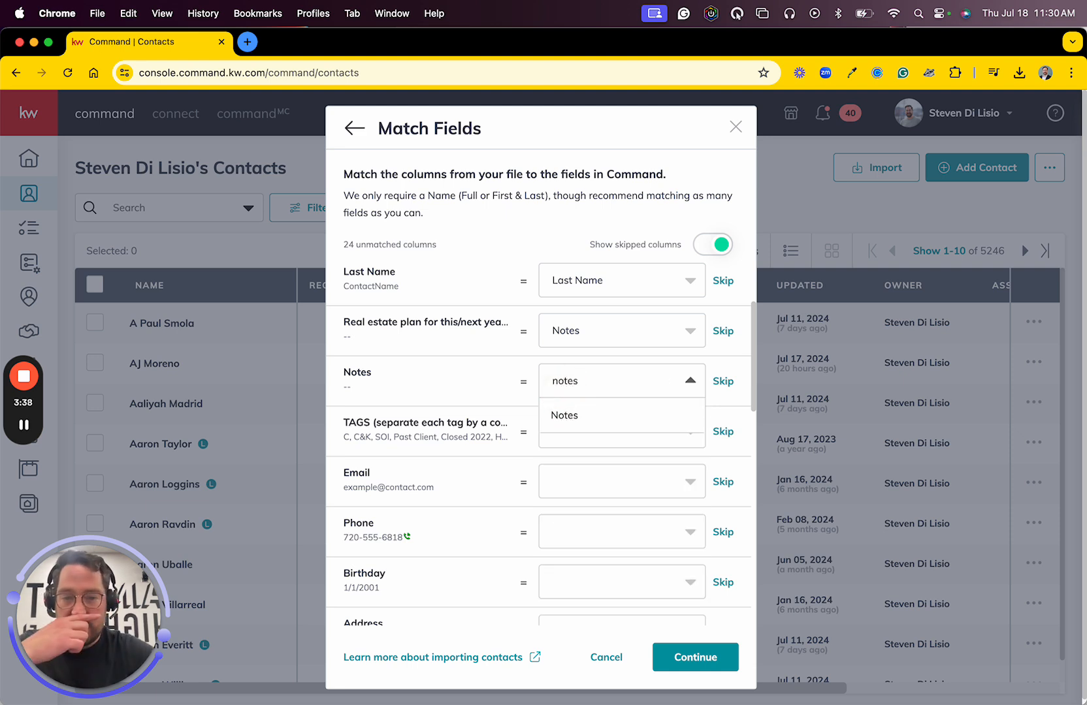
left_click(584, 408)
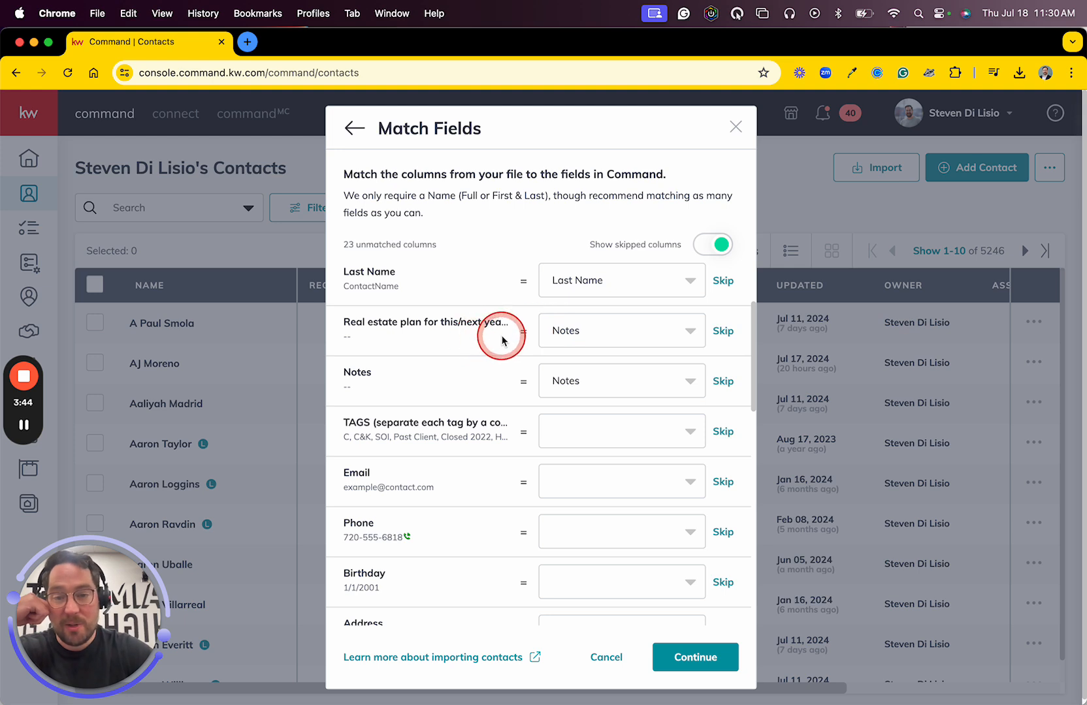
- Match the TAGS column to the Command field Tags
scroll(578, 284, "up", 3)
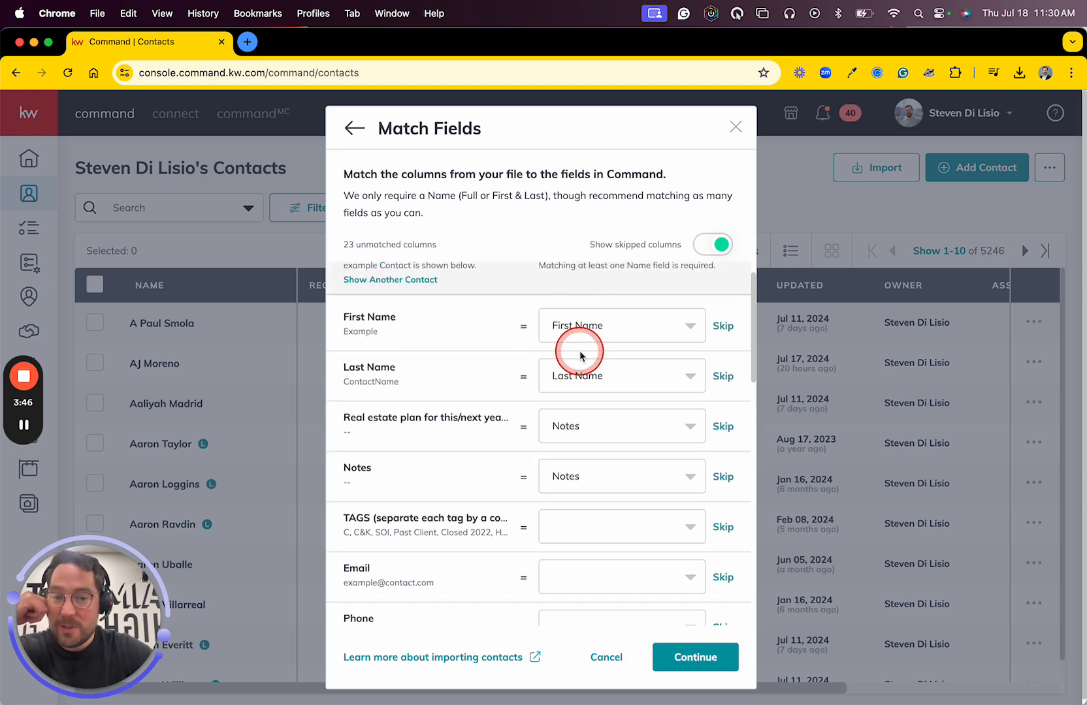
scroll(585, 378, "down", 5)
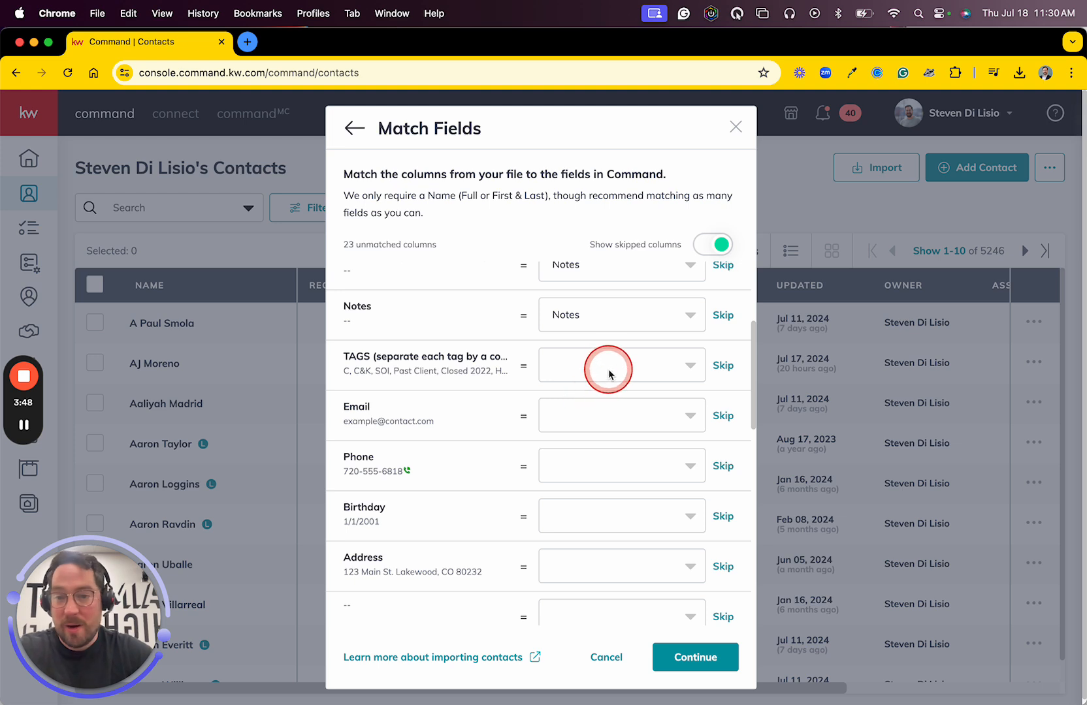
left_click(608, 367)
type("first")
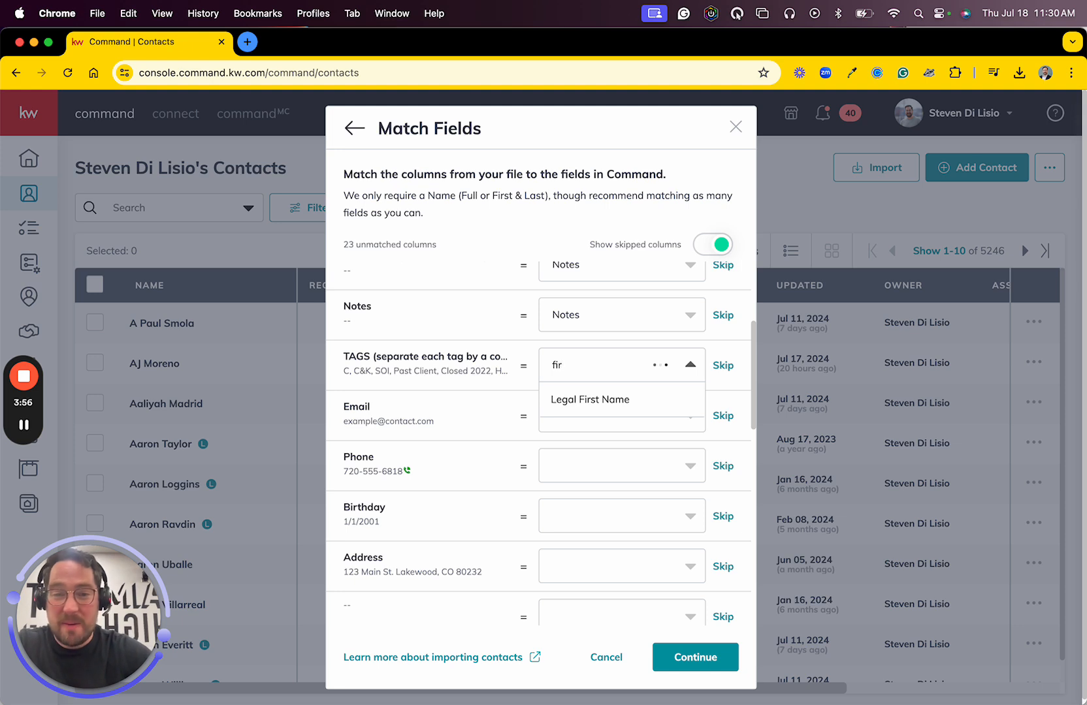
key("BackSpace")
key("BackSpace")
key("BackSpace")
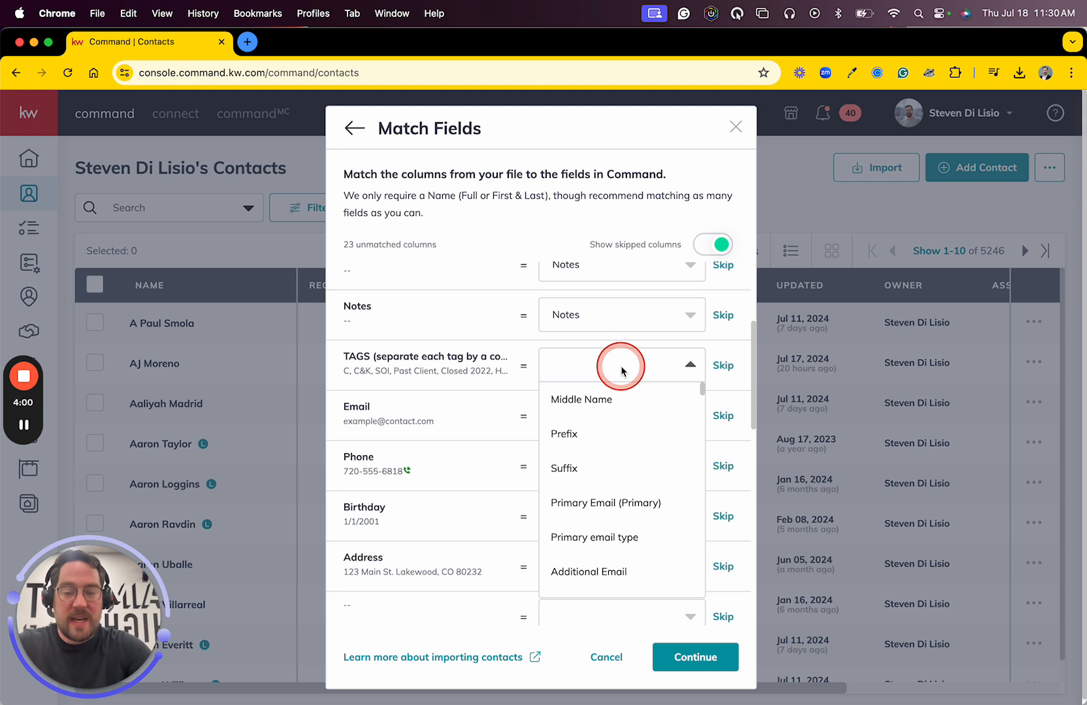
type("TAGS")
left_click(580, 397)
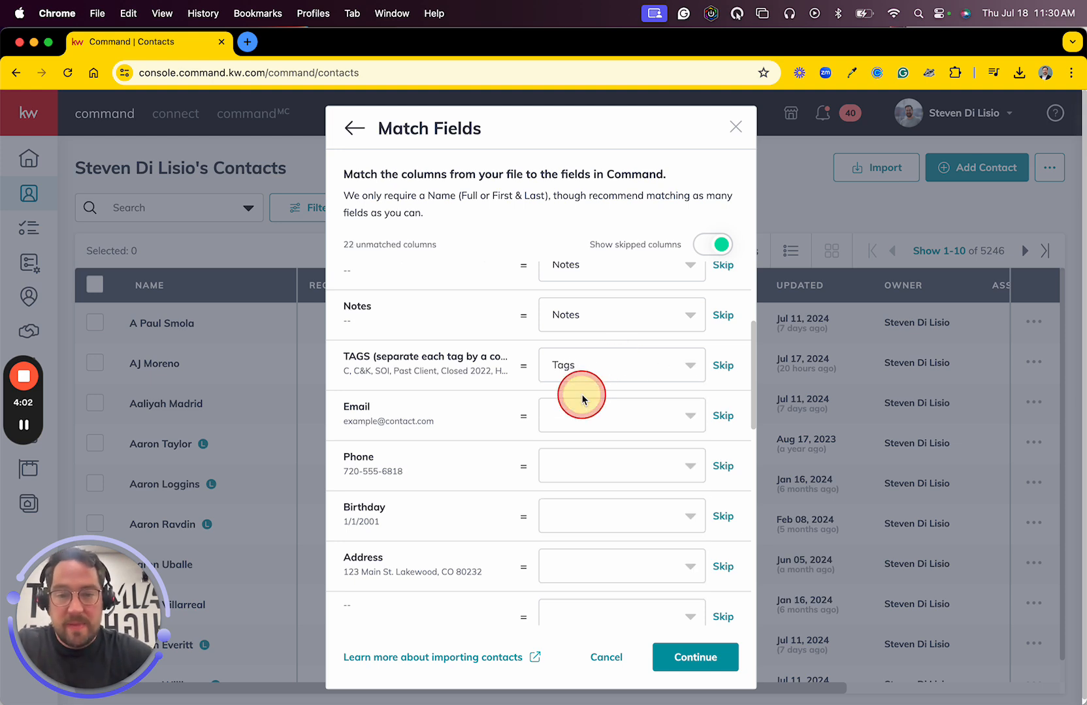
- Match the Email column to the Command field Primary Email (Primary) and the Phone column to Primary Phone (Primary)
left_click(621, 415)
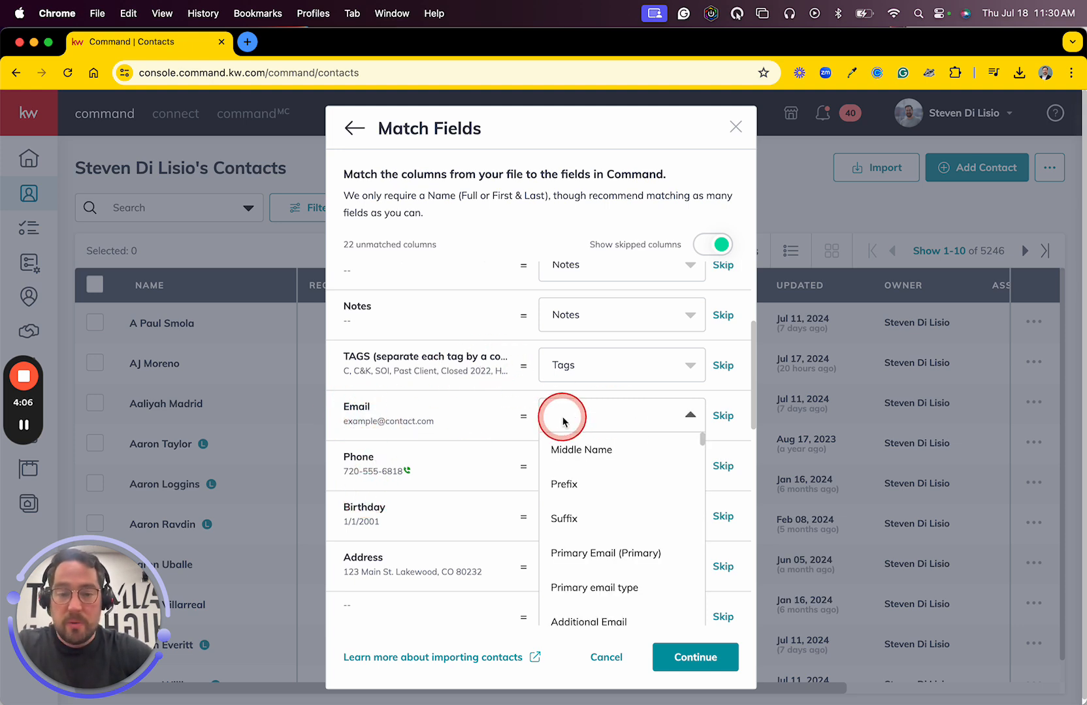
type("pr")
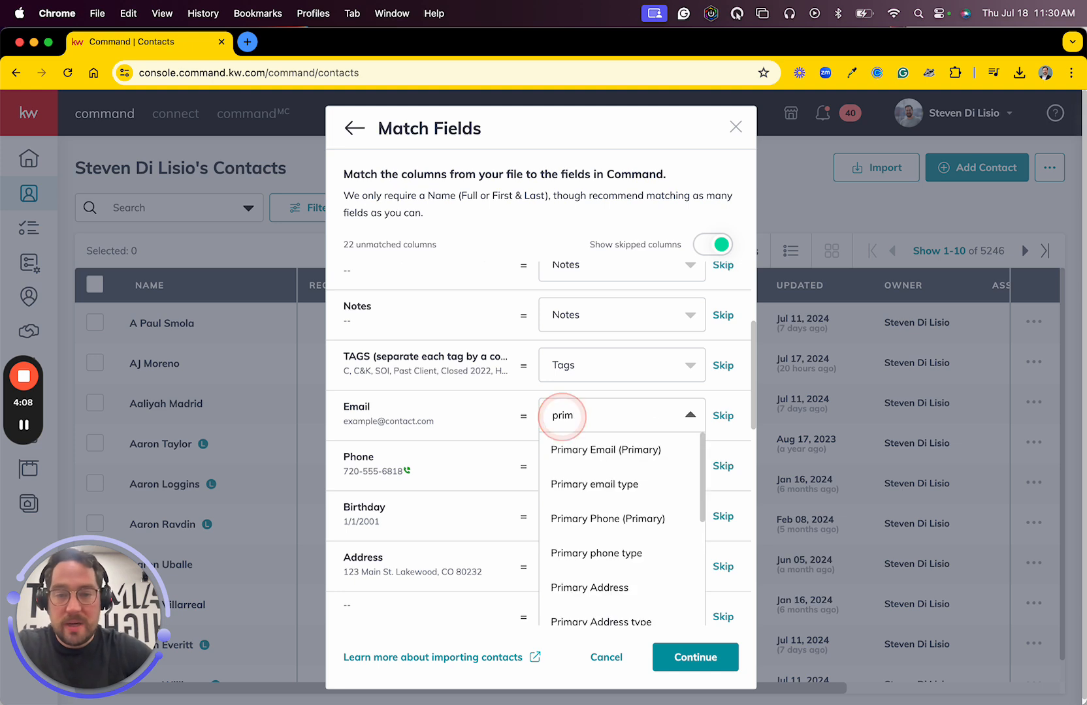
type("im")
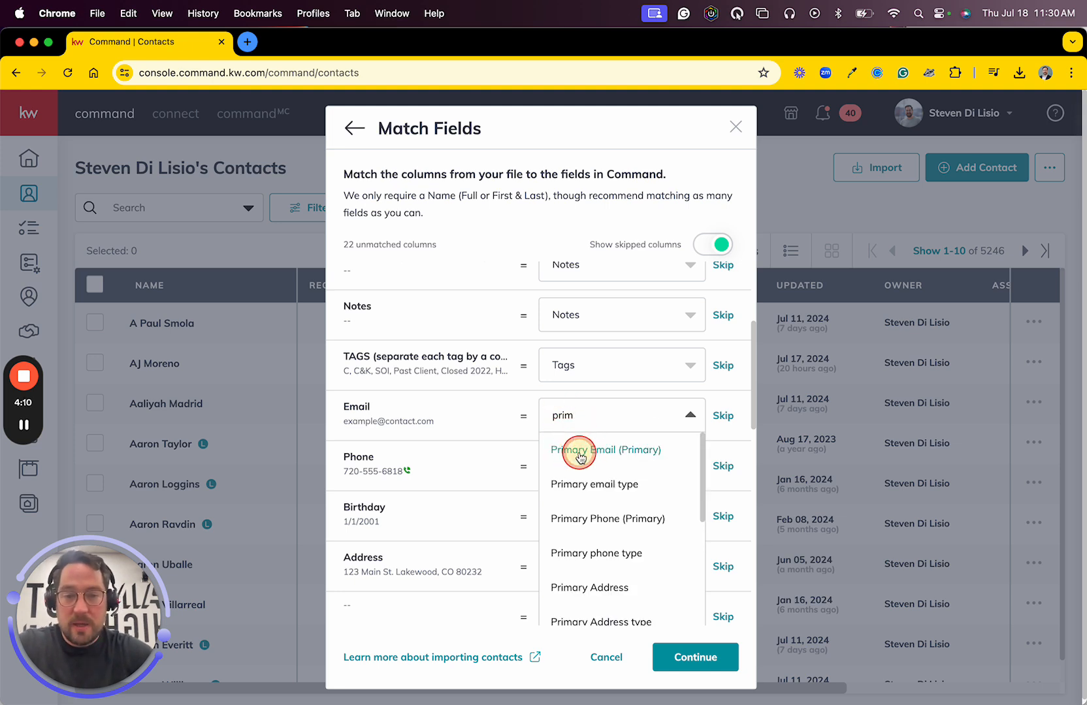
left_click(580, 451)
left_click(594, 472)
type("prim")
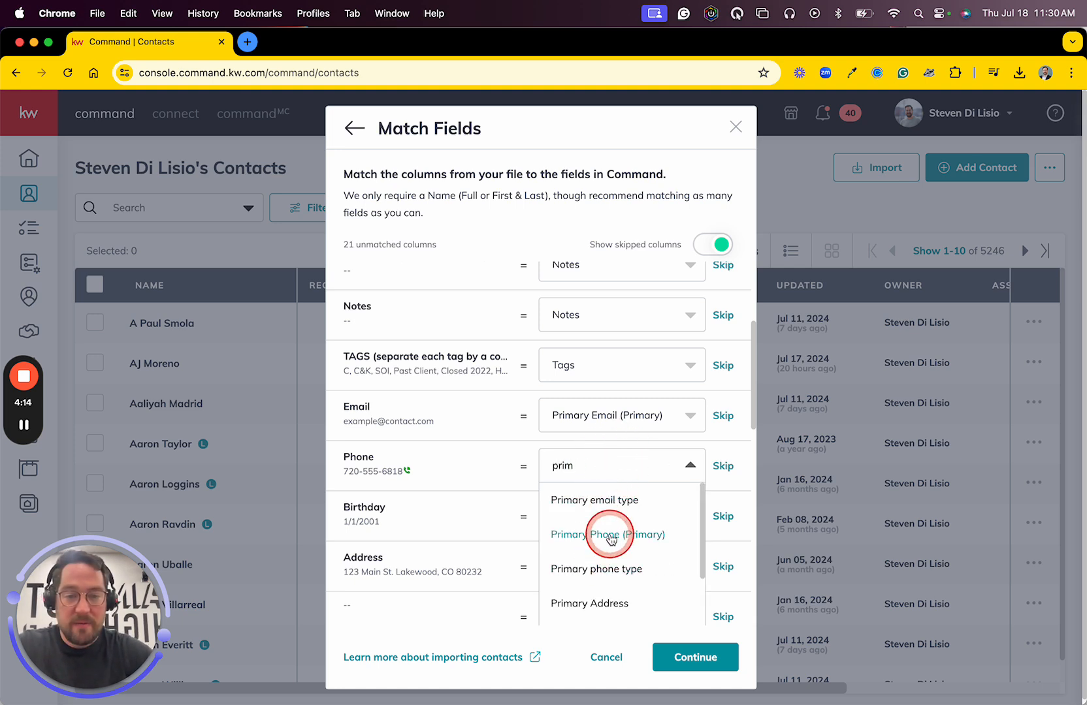
left_click(606, 535)
- Match the Birthday column to the Command field Birthday and the Address column to Primary Address
scroll(610, 537, "down", 3)
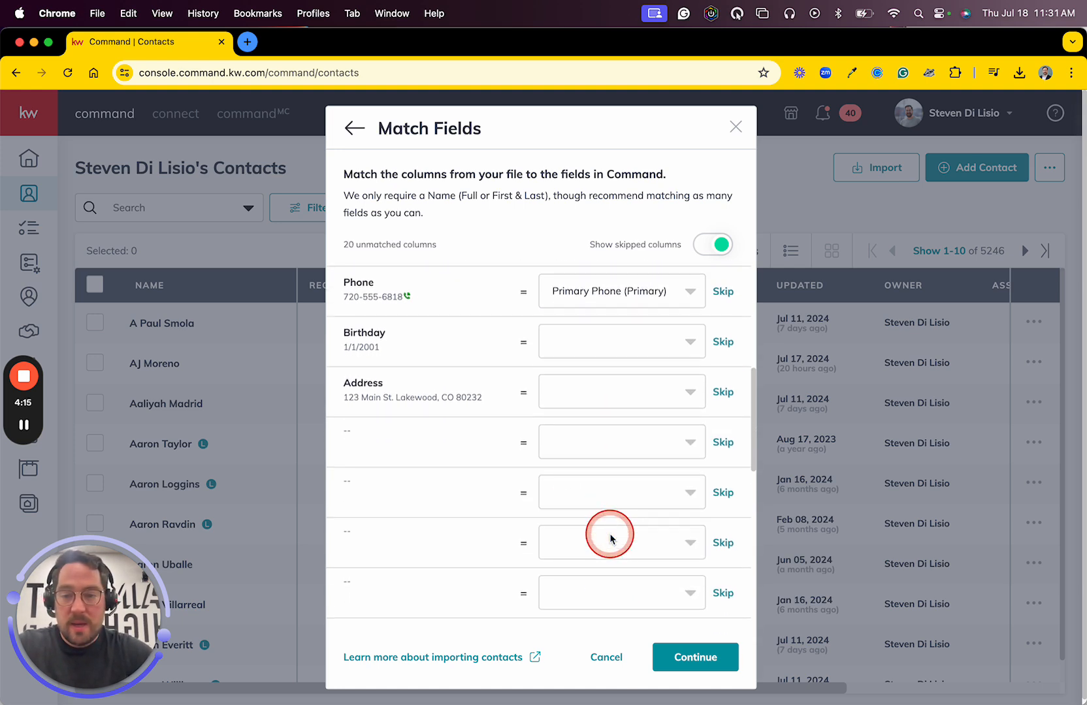
left_click(621, 343)
type("birth")
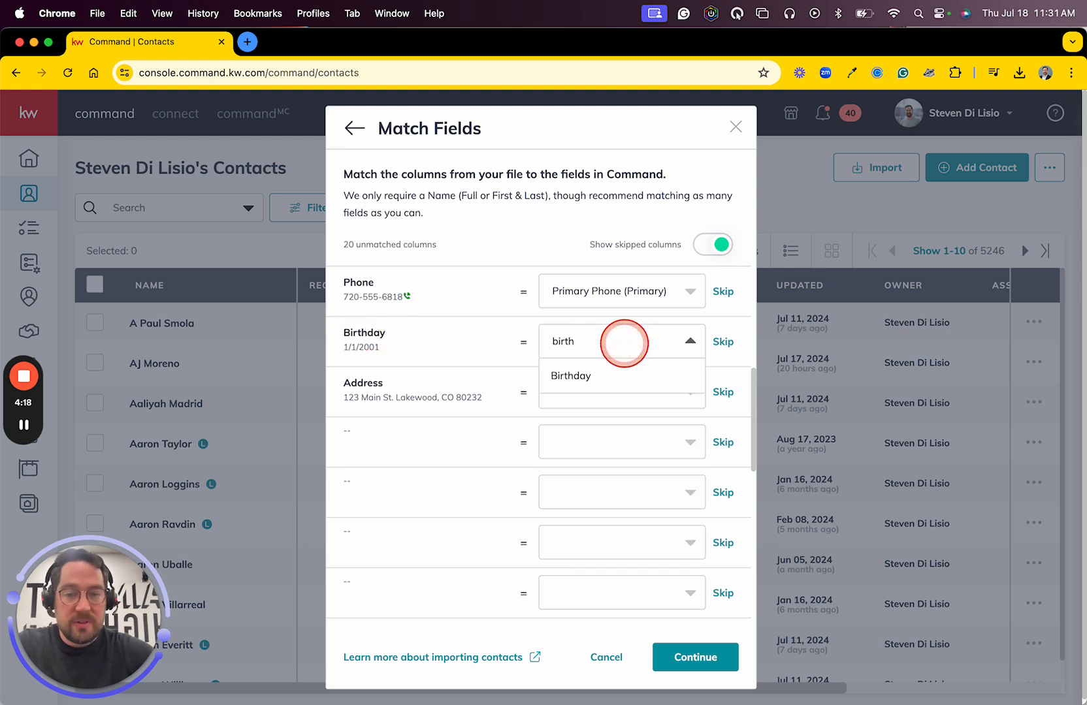
left_click(602, 372)
left_click(573, 404)
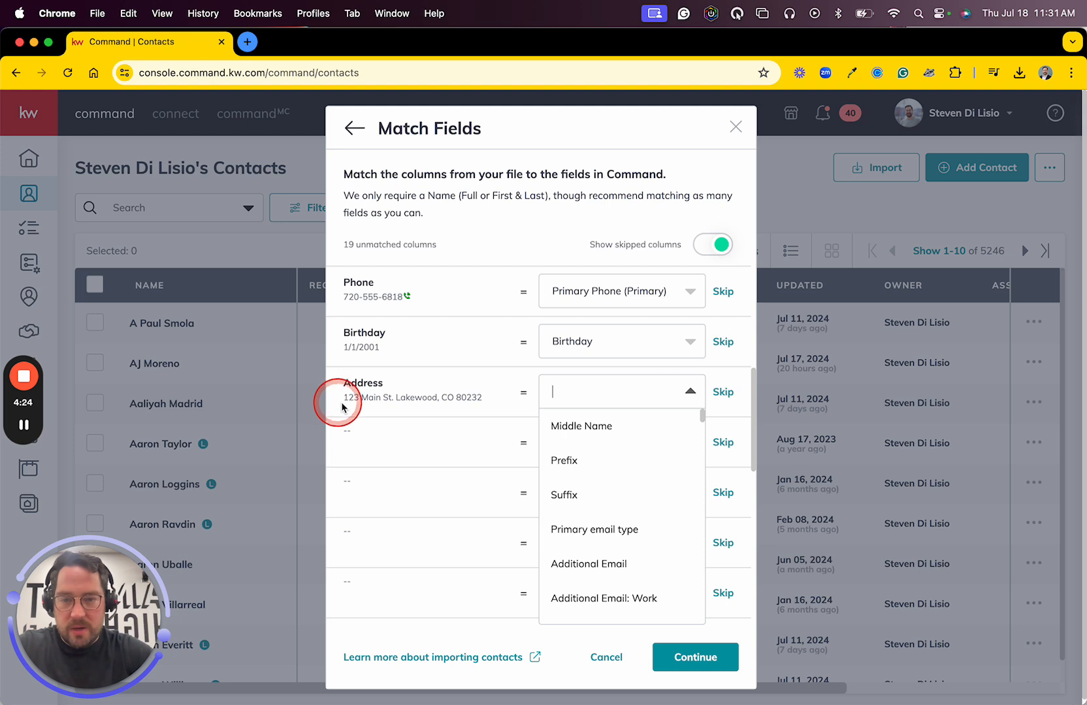
type("pr")
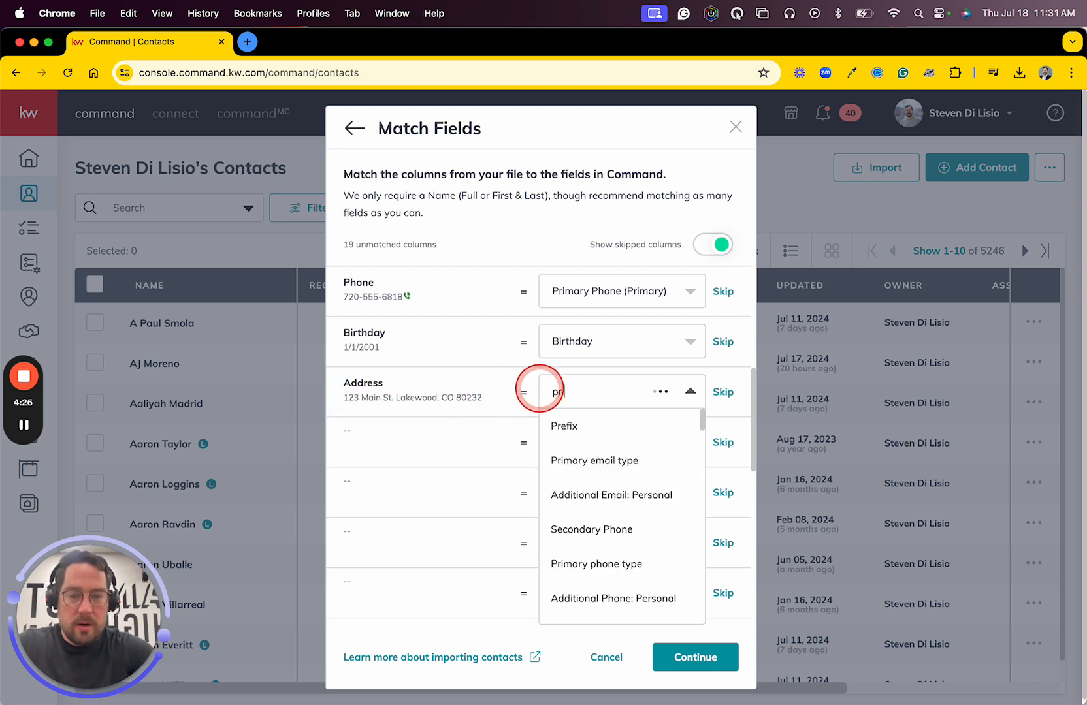
type("im")
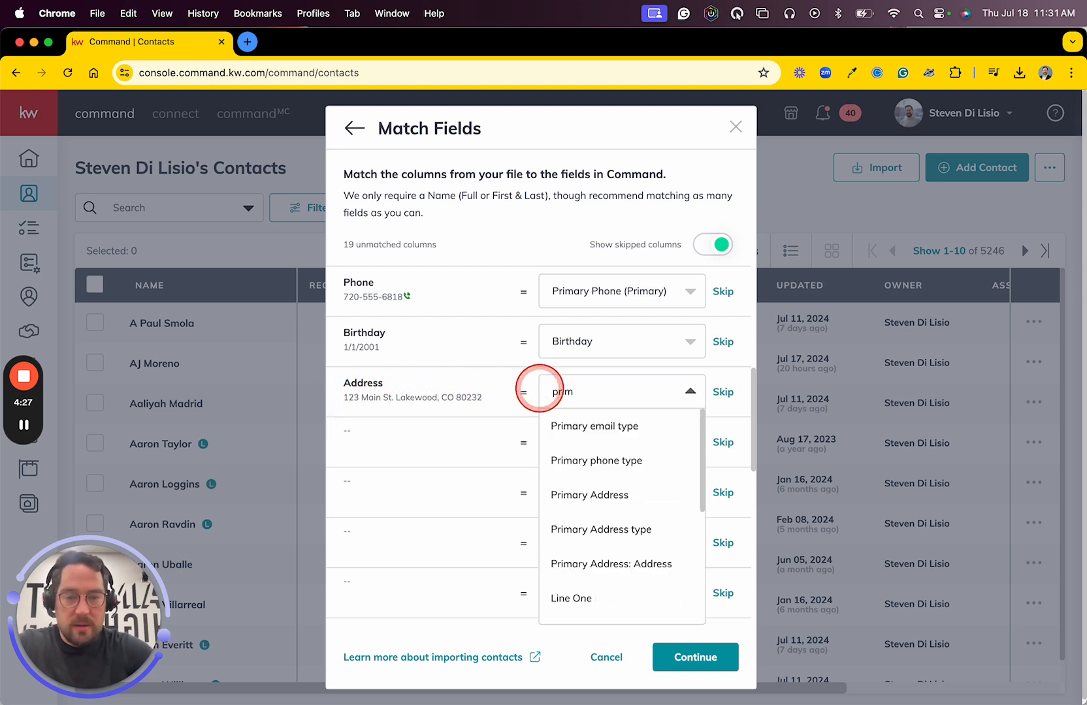
left_click(593, 497)
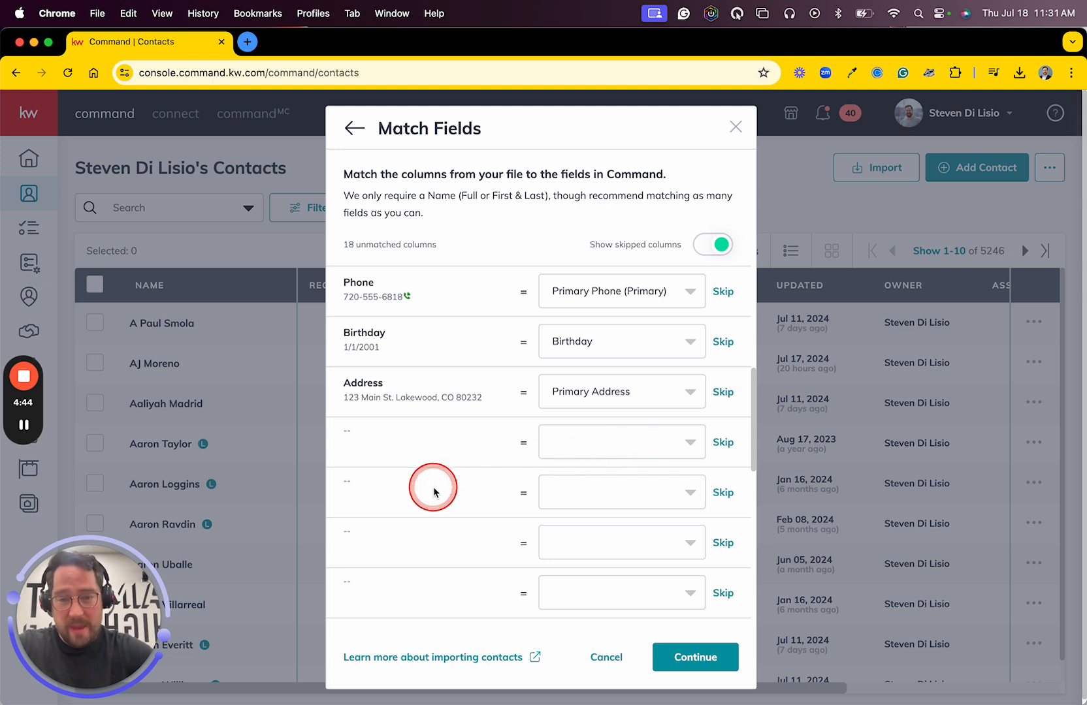
- Skip the first unnamed empty column directly below Address in the field matching list
scroll(432, 491, "down", 4)
scroll(433, 489, "down", 5)
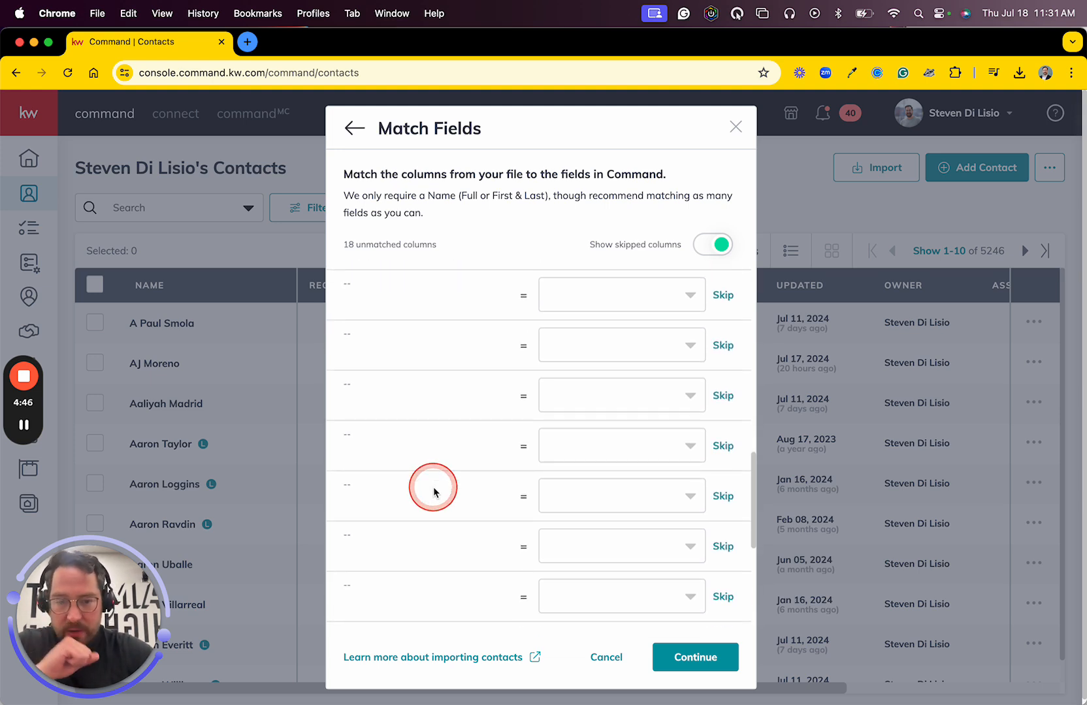
scroll(485, 448, "up", 4)
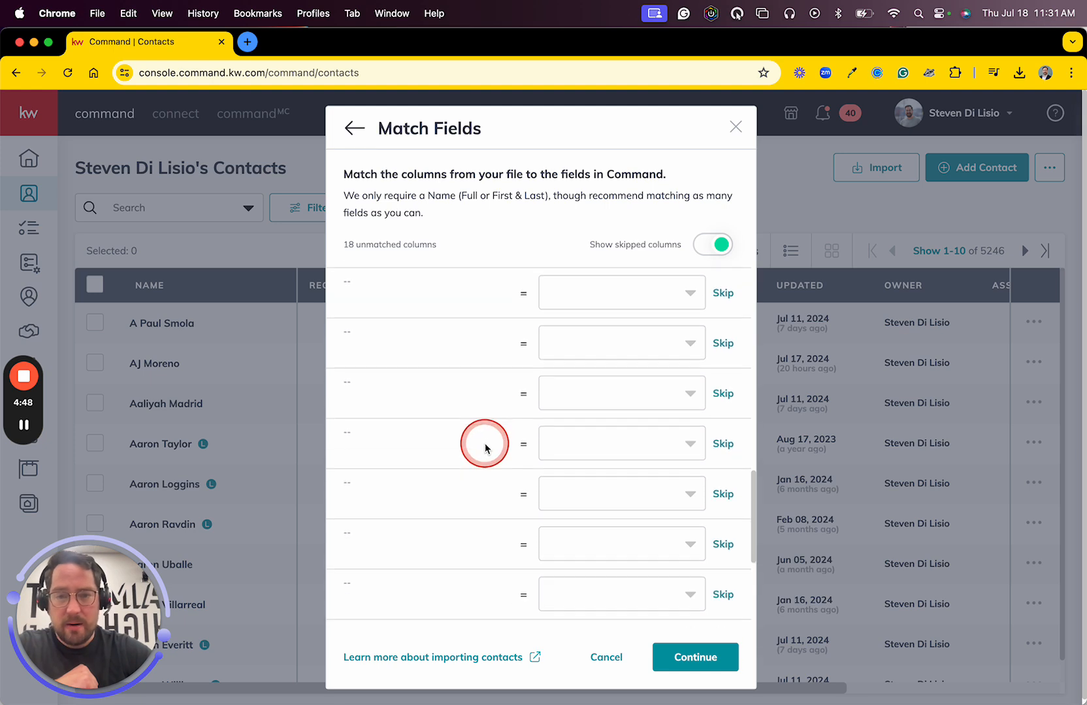
scroll(484, 448, "down", 2)
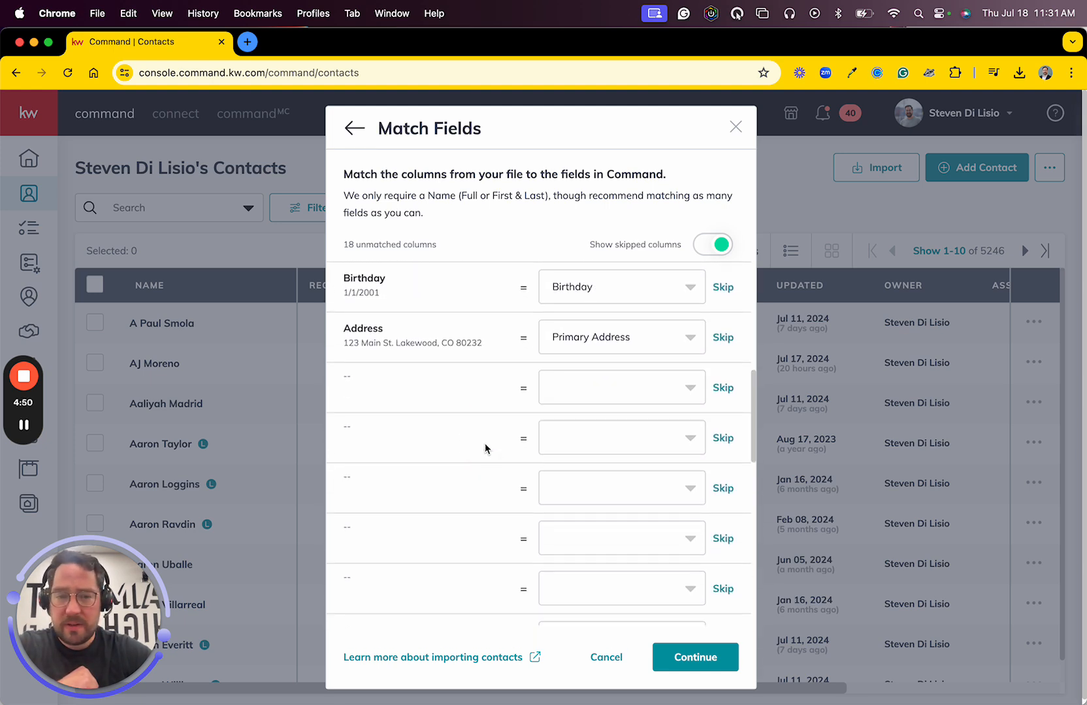
left_click(723, 387)
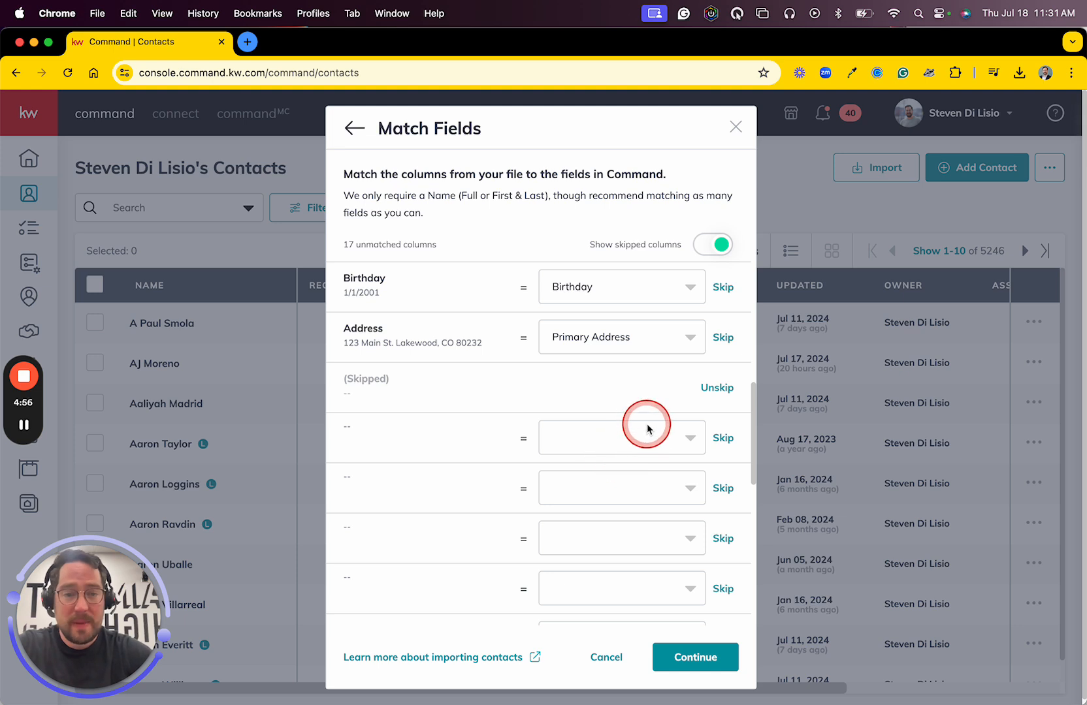
- Check the matched fields from Birthday back up to First Name and continue to the import review
scroll(573, 380, "up", 5)
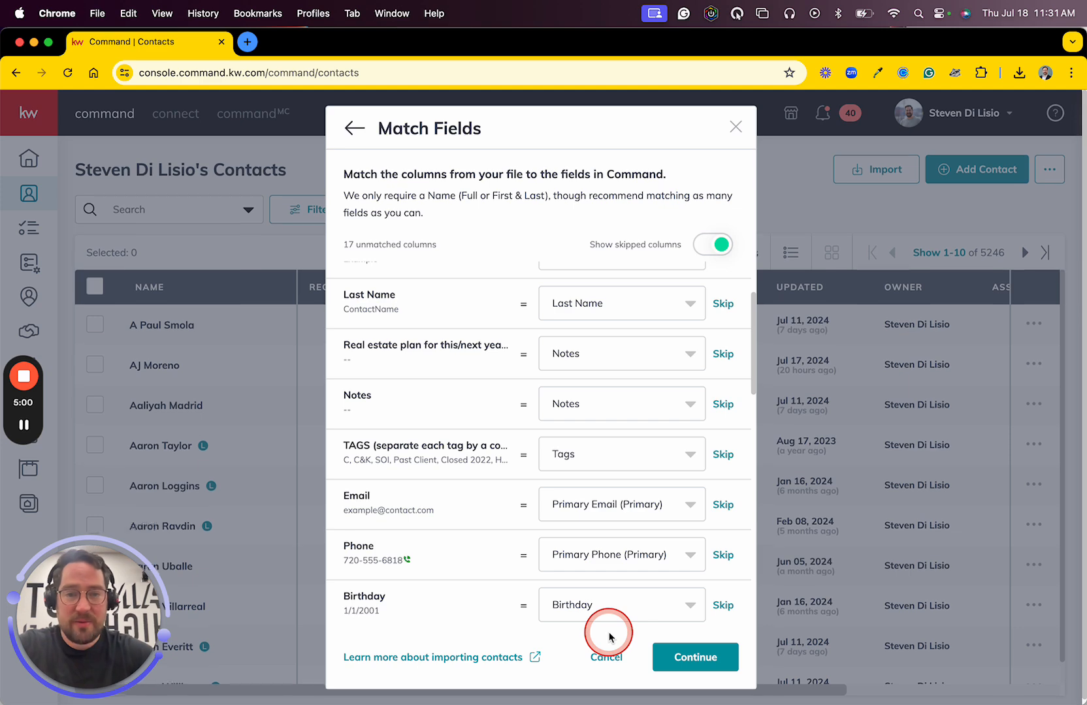
scroll(649, 445, "up", 3)
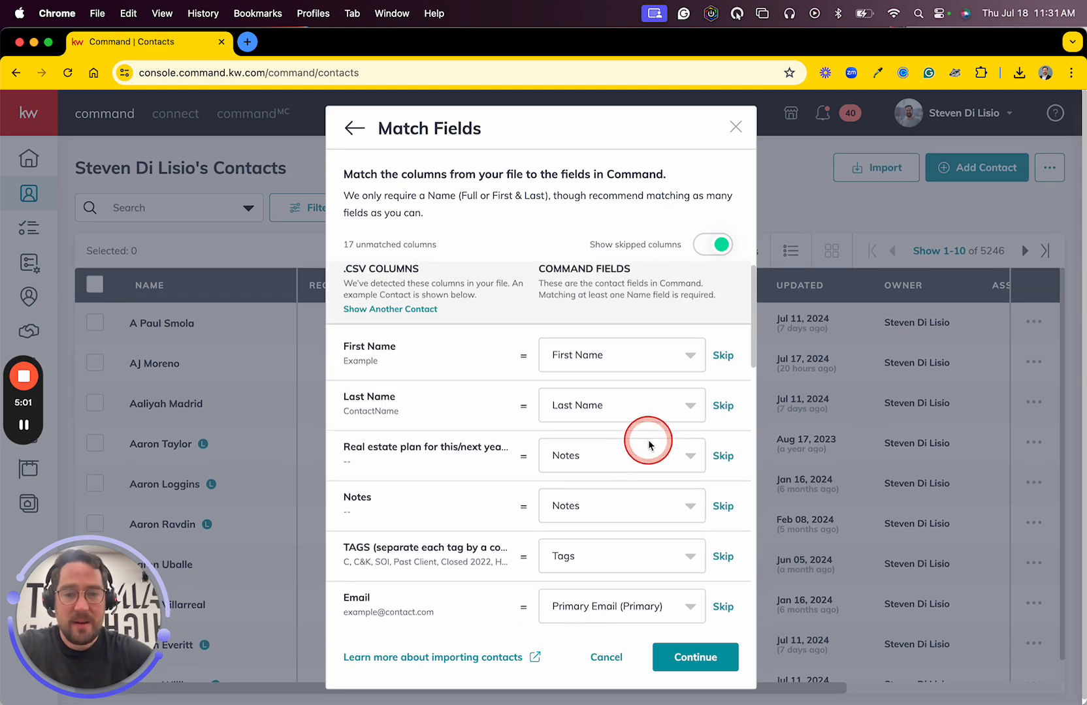
left_click(695, 657)
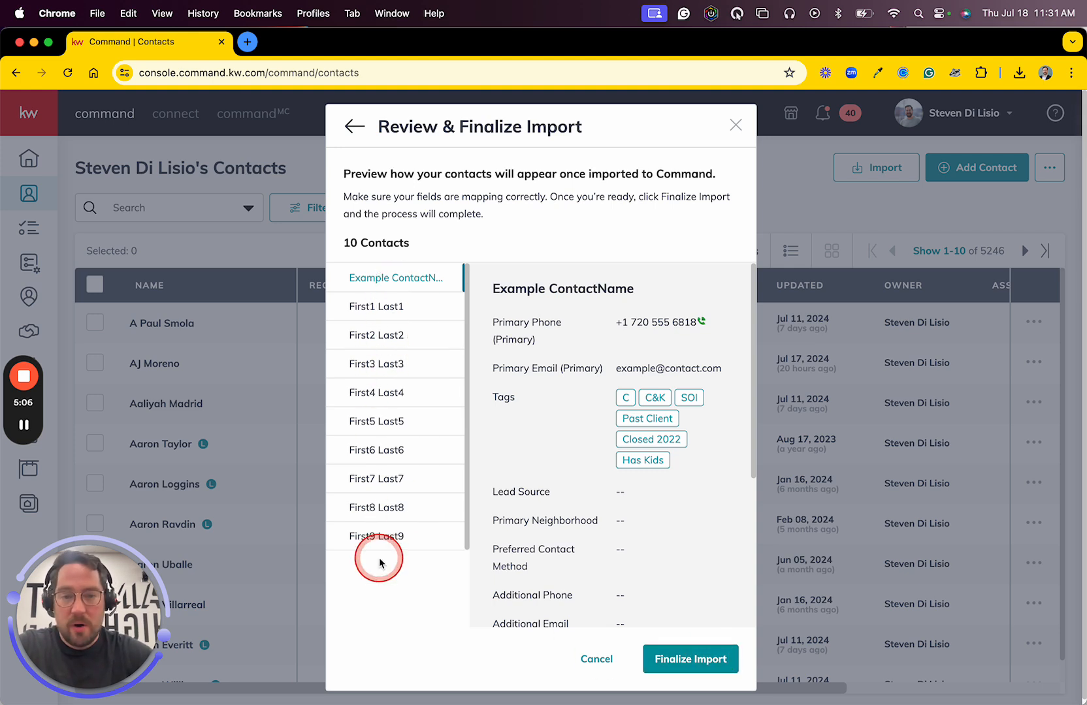
- Preview the mapped details of the second, third and fourth contacts in the review list and finalize the import
left_click(385, 306)
left_click(403, 337)
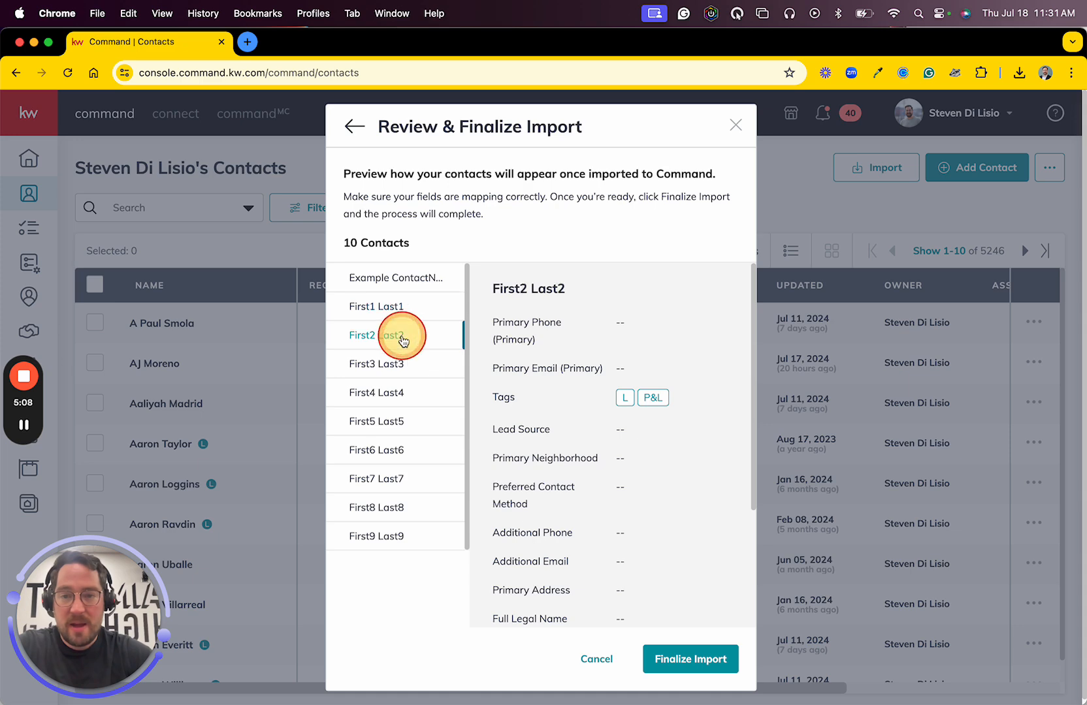
left_click(392, 364)
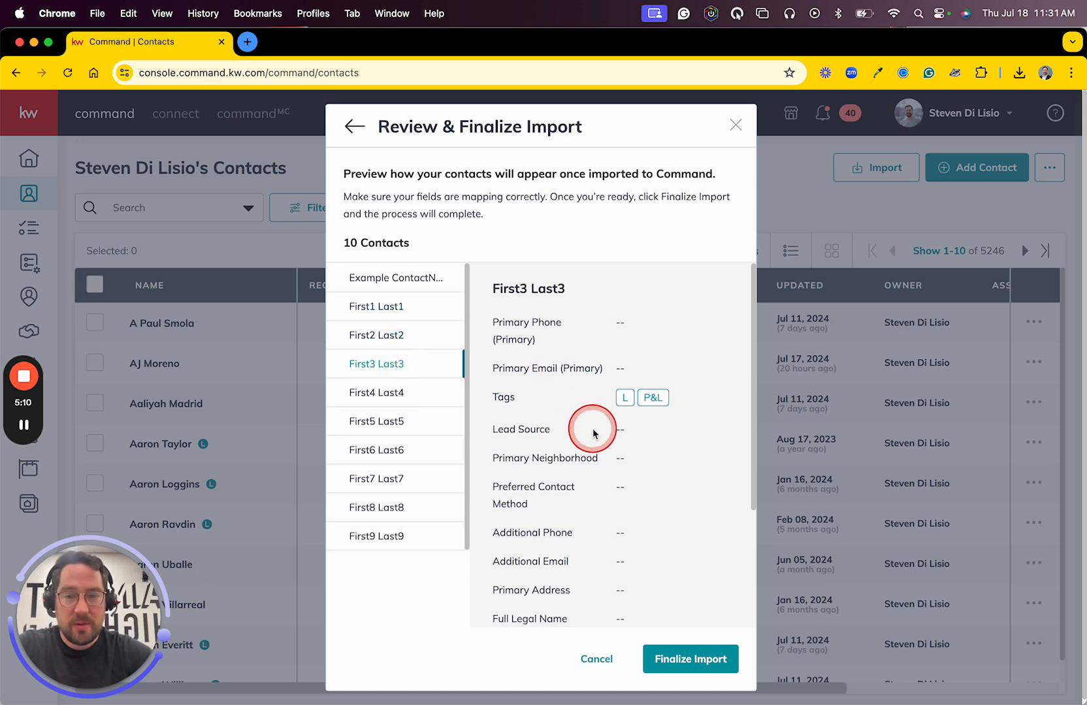
scroll(593, 432, "down", 5)
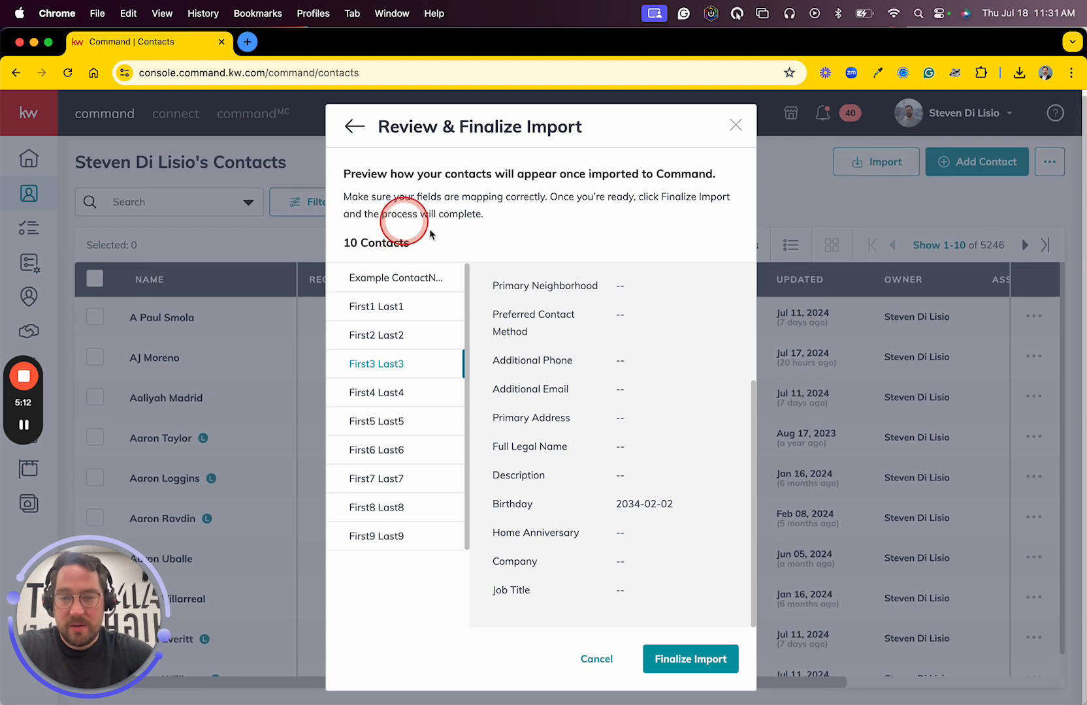
scroll(607, 416, "up", 5)
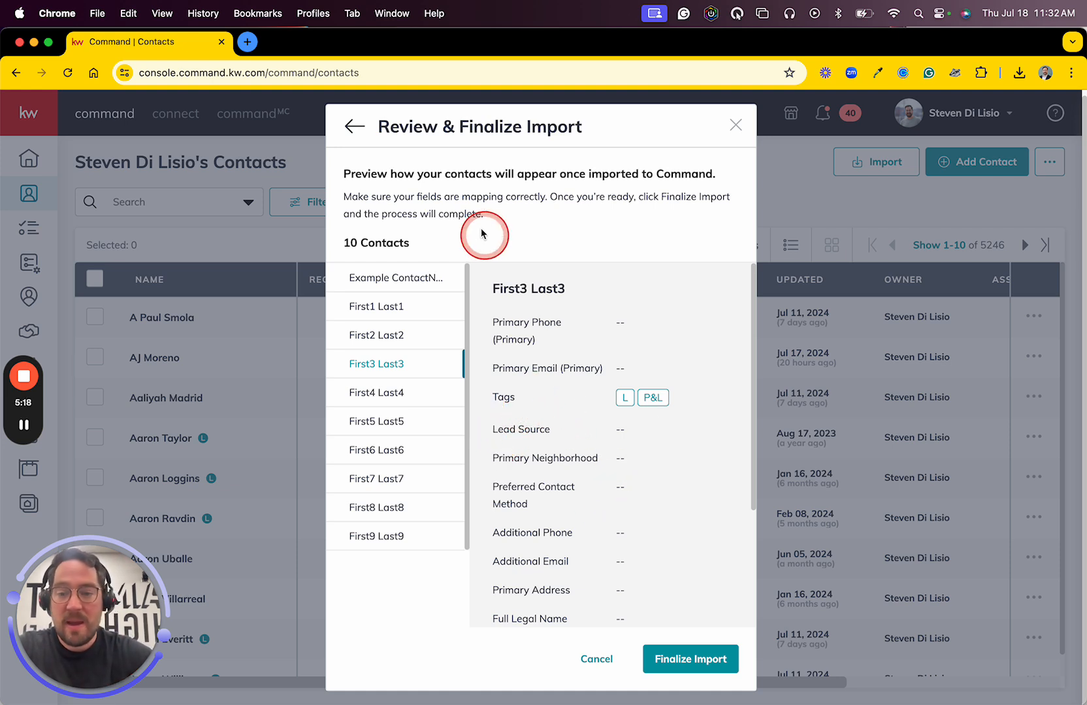
left_click(714, 661)
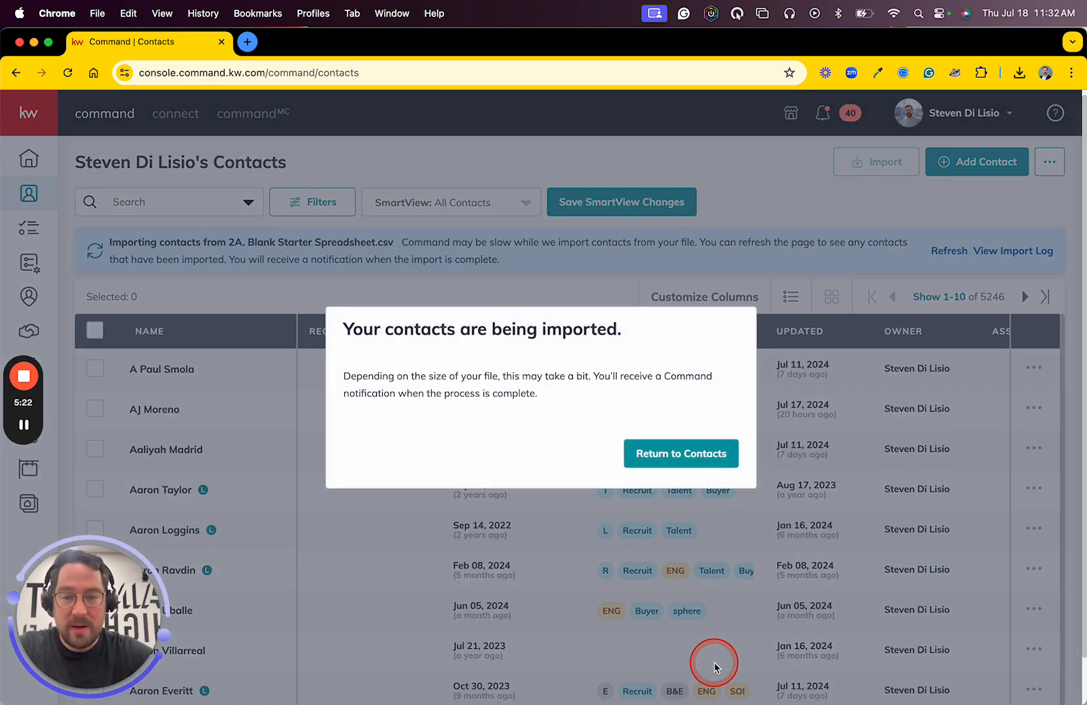